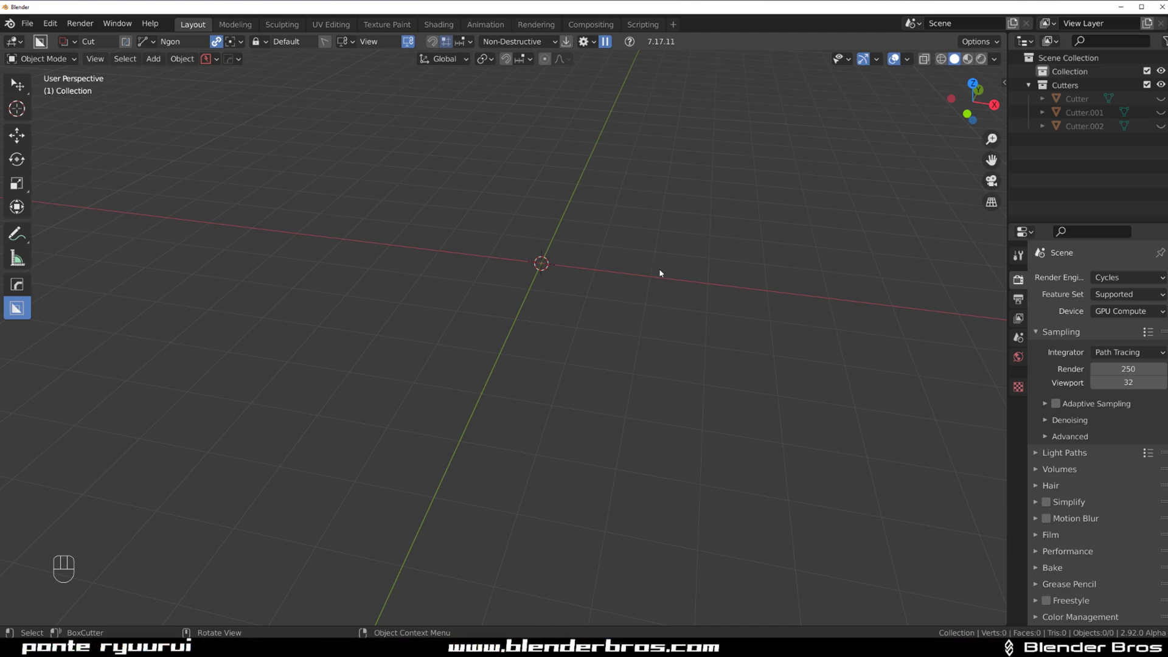
Add a plane mesh to the empty scene and scale it up.
mouse_move(655, 277)
middle_mouse_down("shift")
mouse_move(542, 342)
mouse_move(490, 335)
mouse_move(575, 274)
mouse_move(578, 310)
middle_mouse_up("shift")
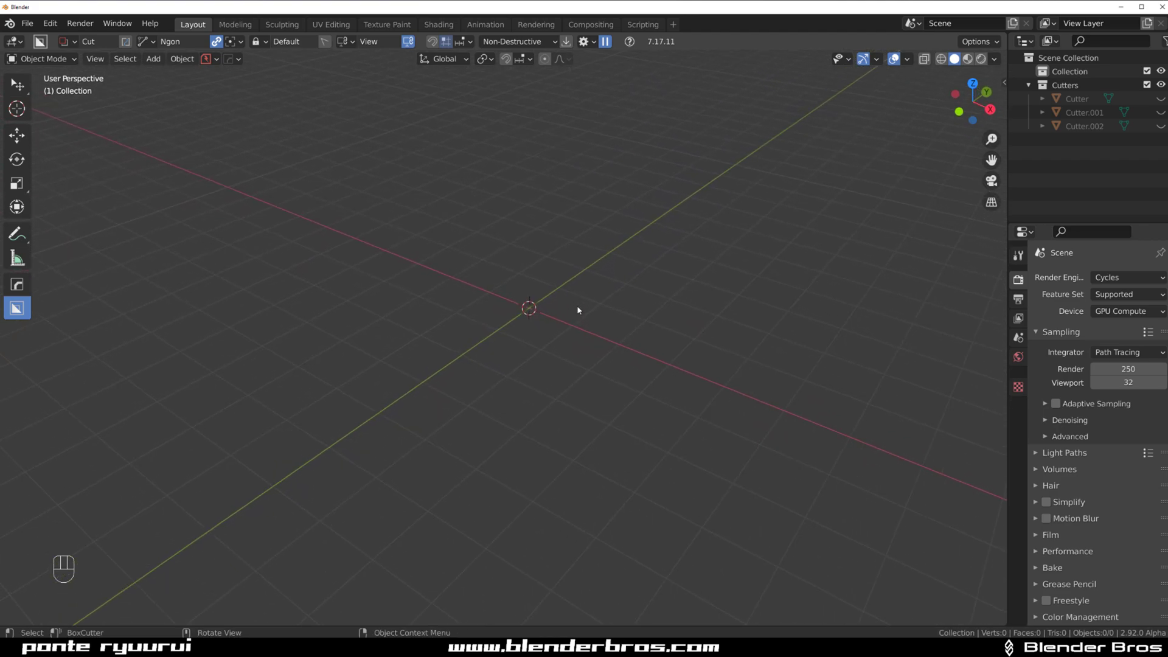
key("shift+a")
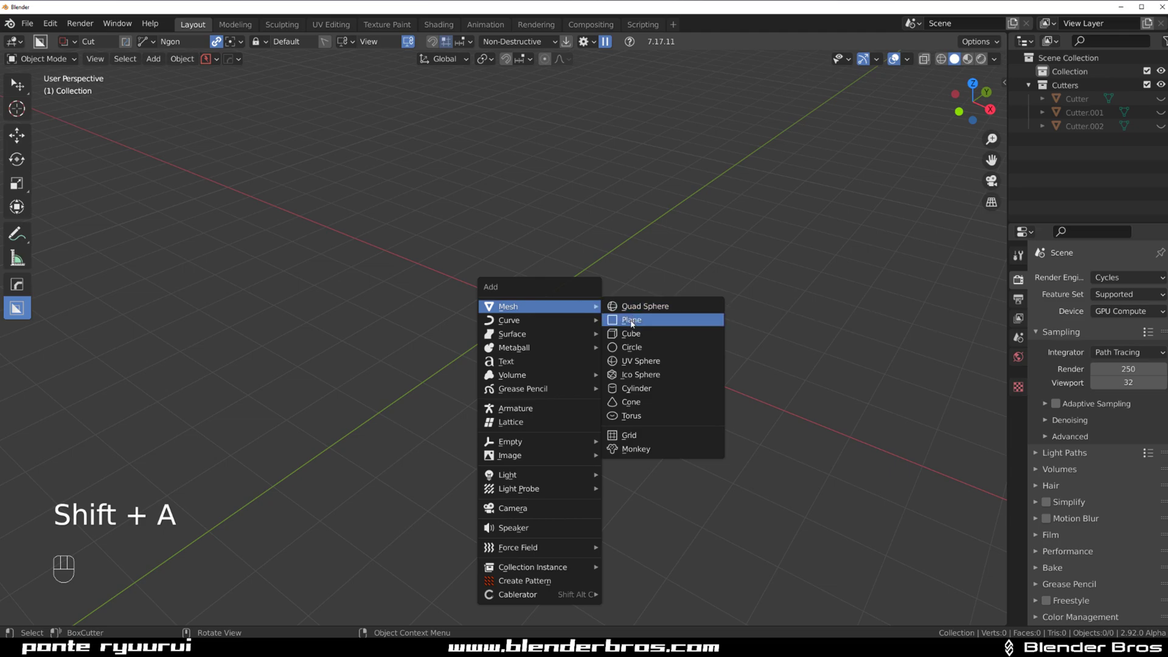
left_click(634, 321)
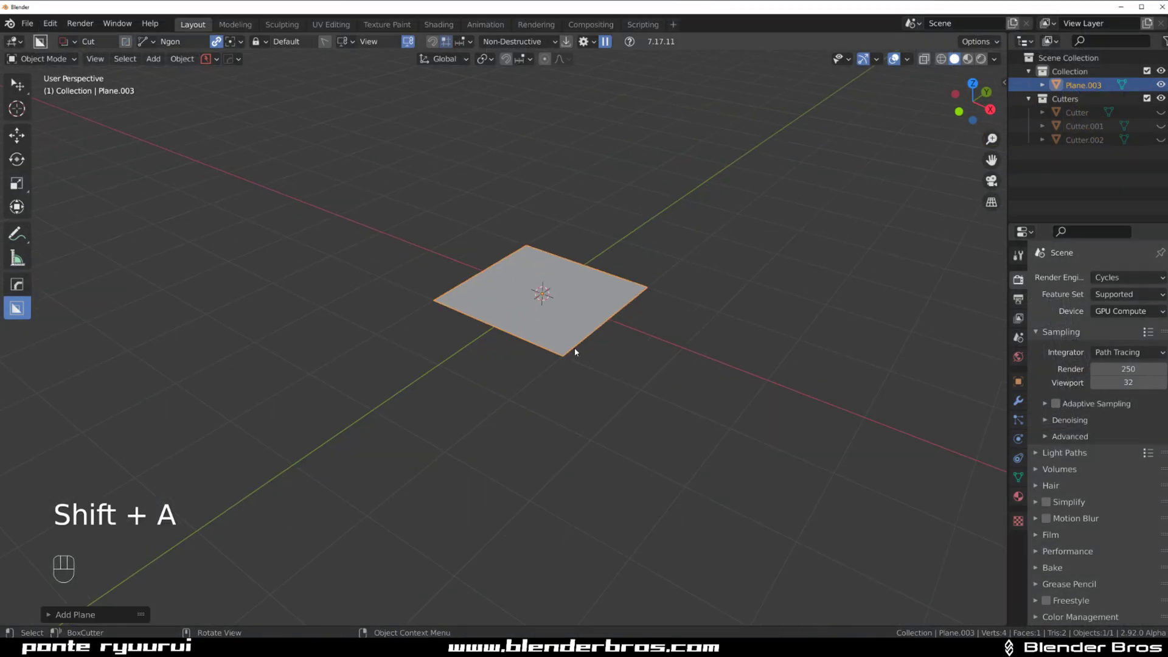
key("s")
left_click(712, 433)
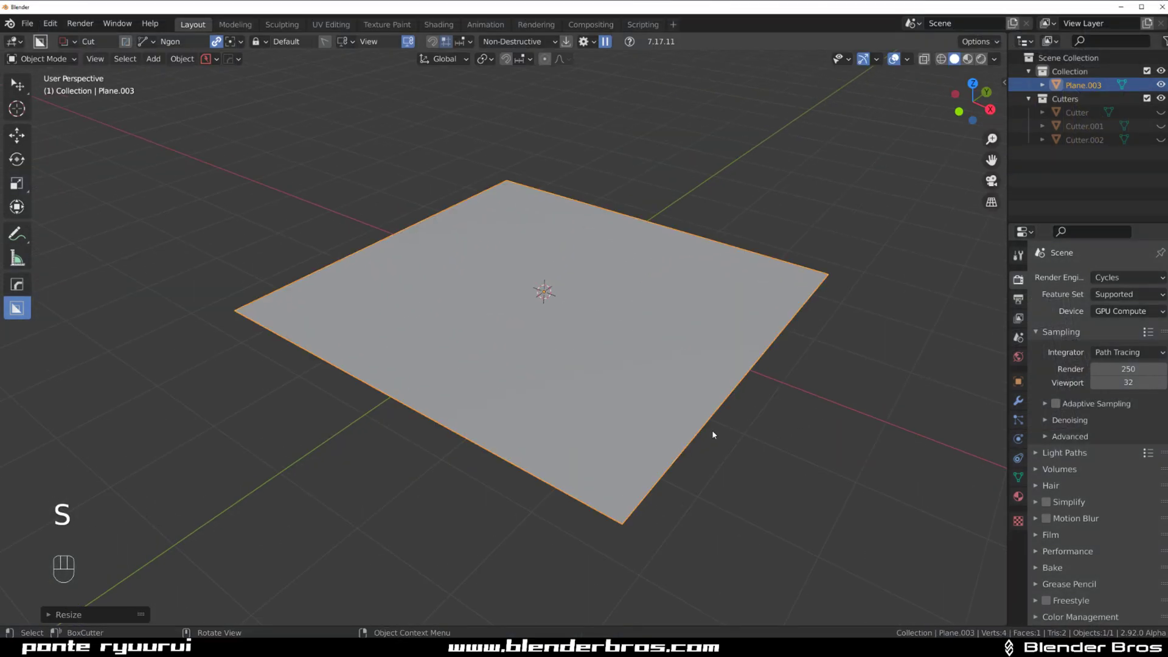
Give the plane a thin Solidify thickness via the HardOps Q menu and view it from above.
key("q")
left_click(709, 392)
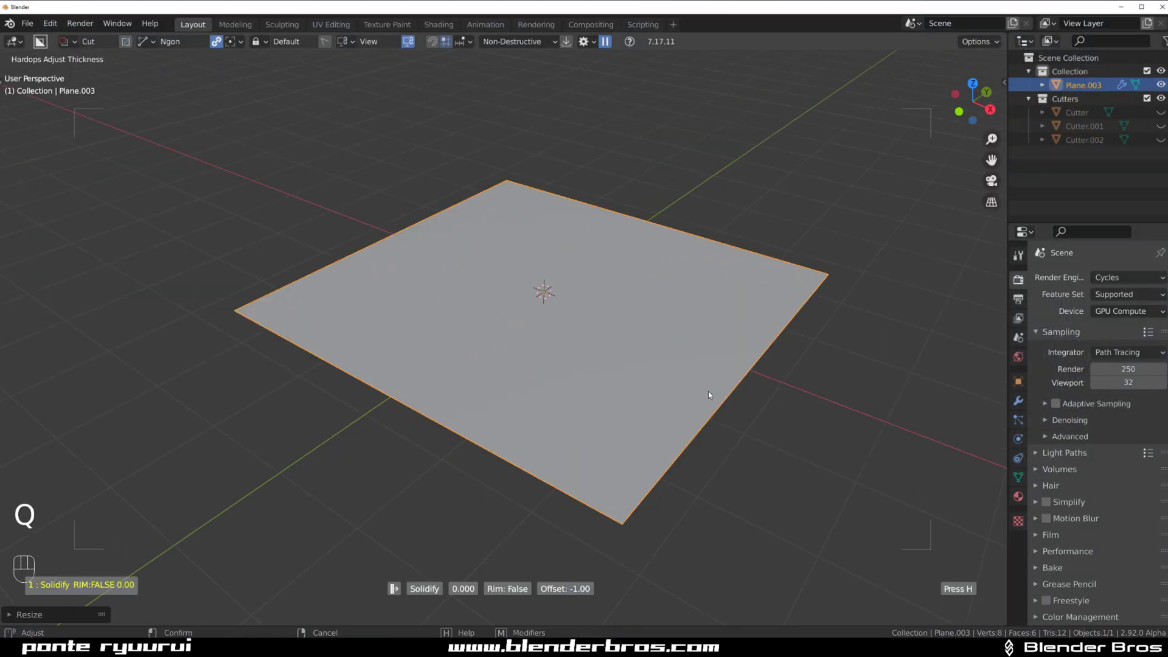
left_click(681, 391)
scroll(649, 349, "down", 3)
middle_click_drag(649, 349, 685, 294)
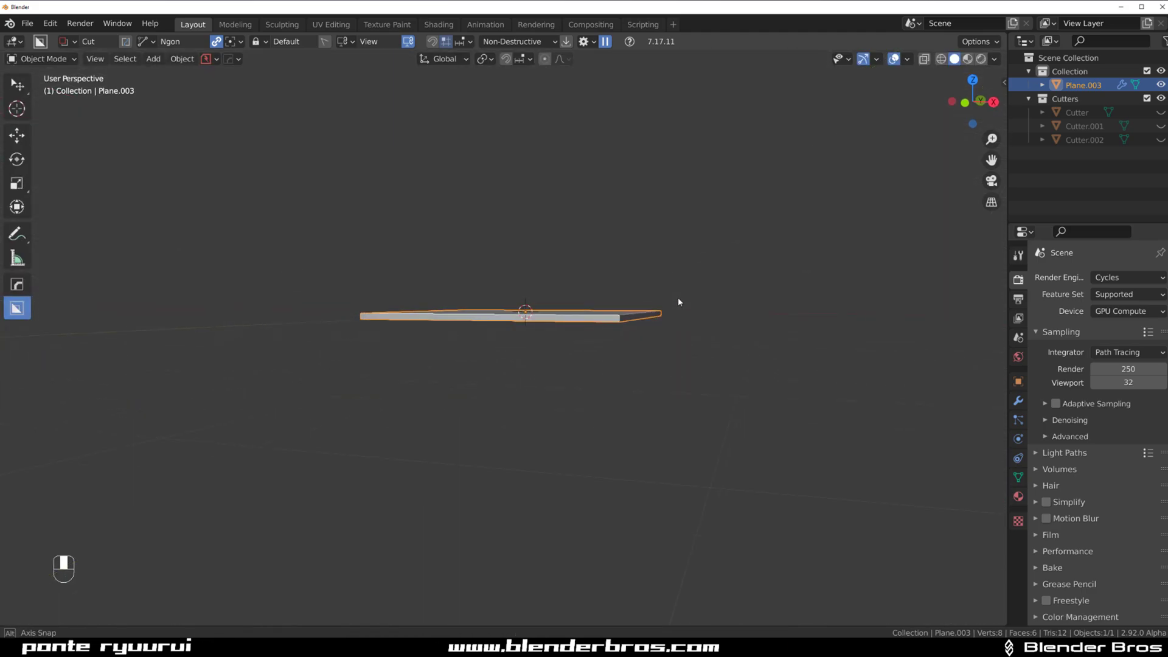
key("KP_7")
scroll(625, 232, "up", 2)
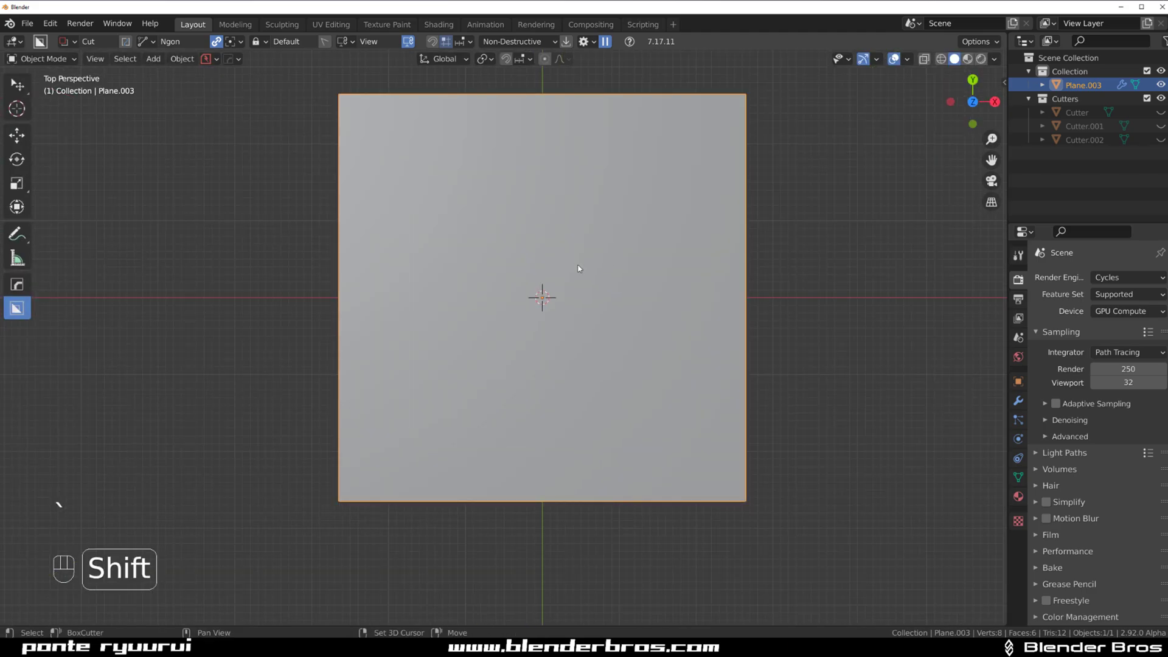
middle_click_drag(602, 256, 579, 285, "shift")
scroll(578, 285, "down", 1)
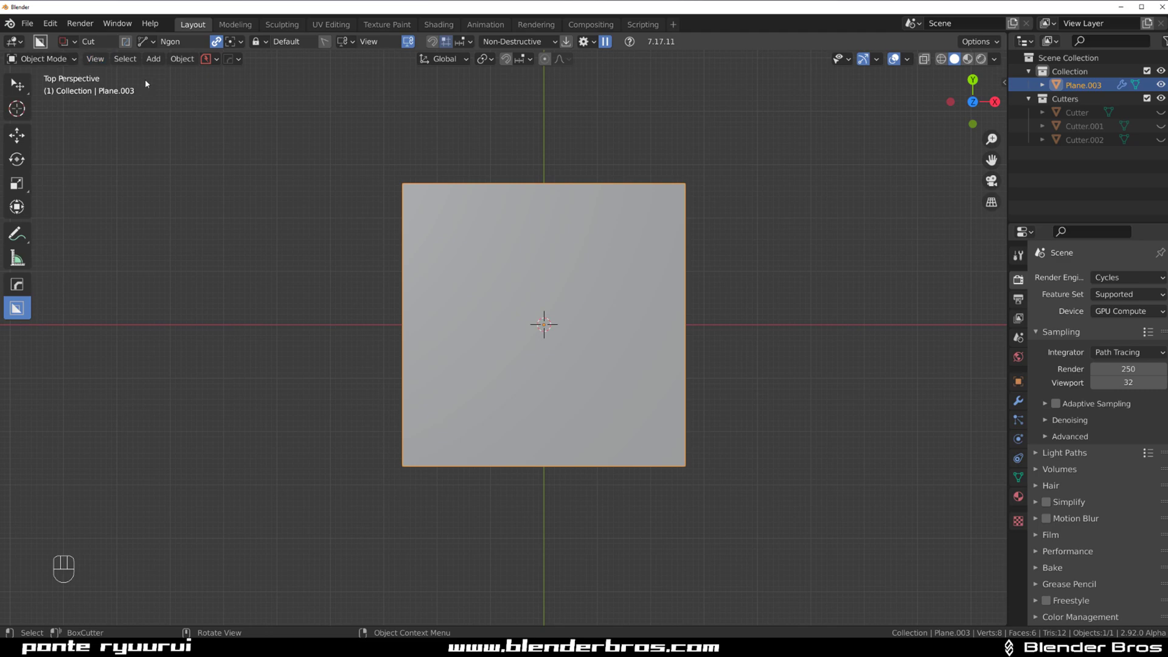
Switch to orthographic top view, check the BoxCutter shape pie unchanged, and show the alignment options.
key("KP_5")
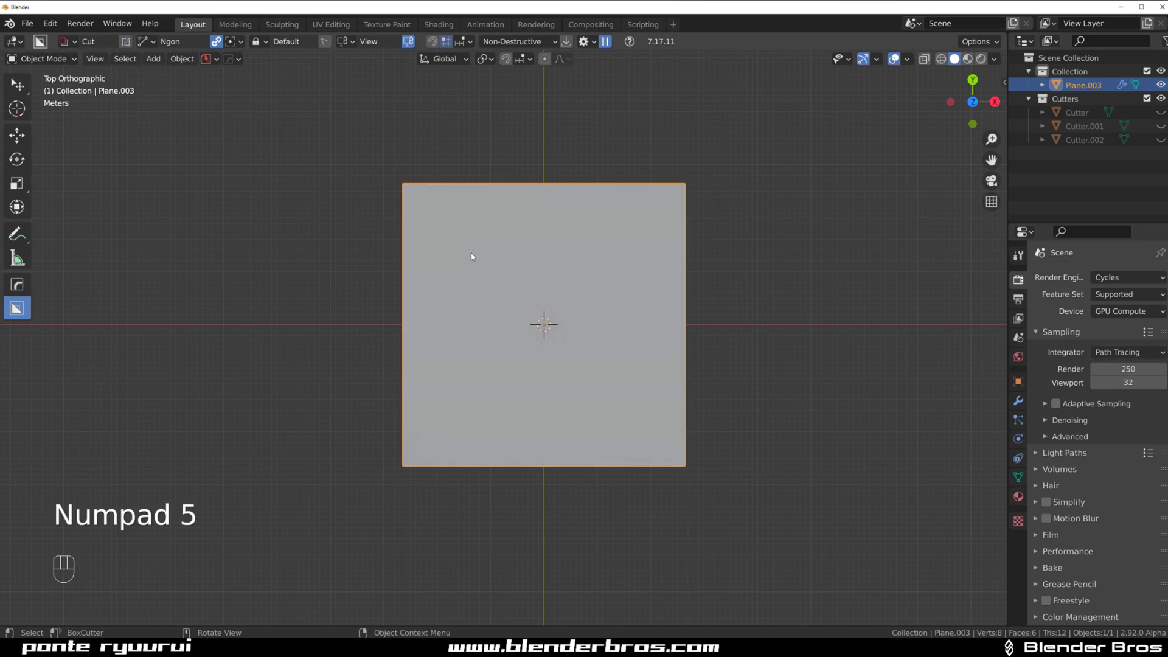
key("d")
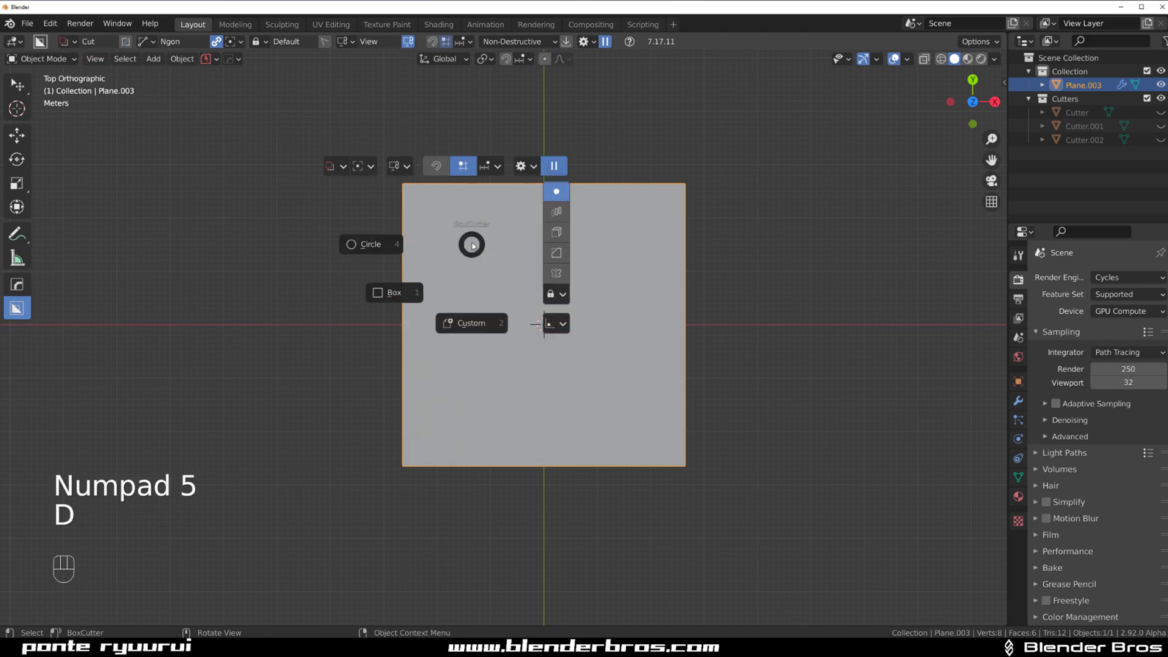
left_click(480, 246)
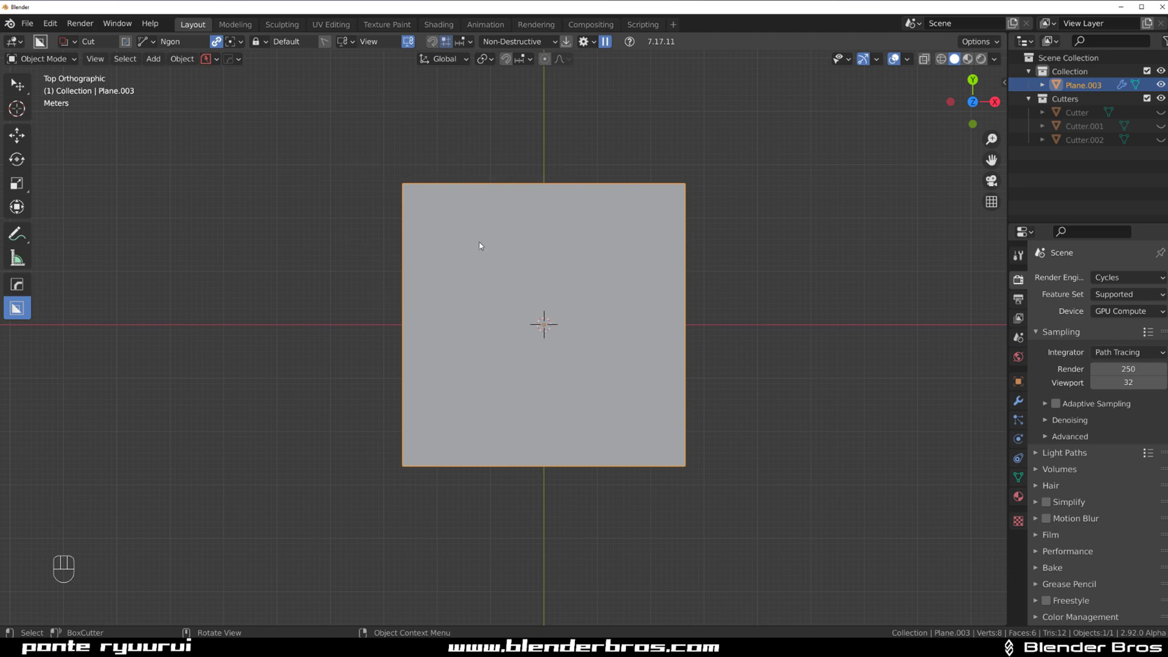
key("shift+v")
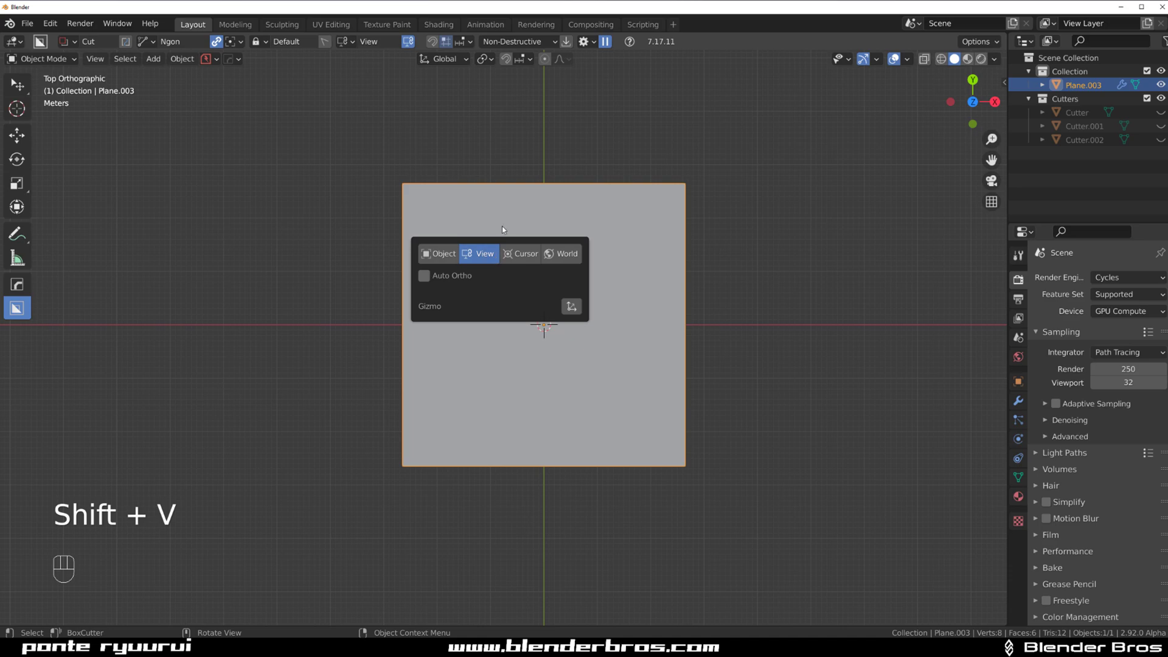
Draw a bent Ngon cutter over the upper-left corner and slice it off as a separate piece.
left_click_drag(458, 128, 459, 284)
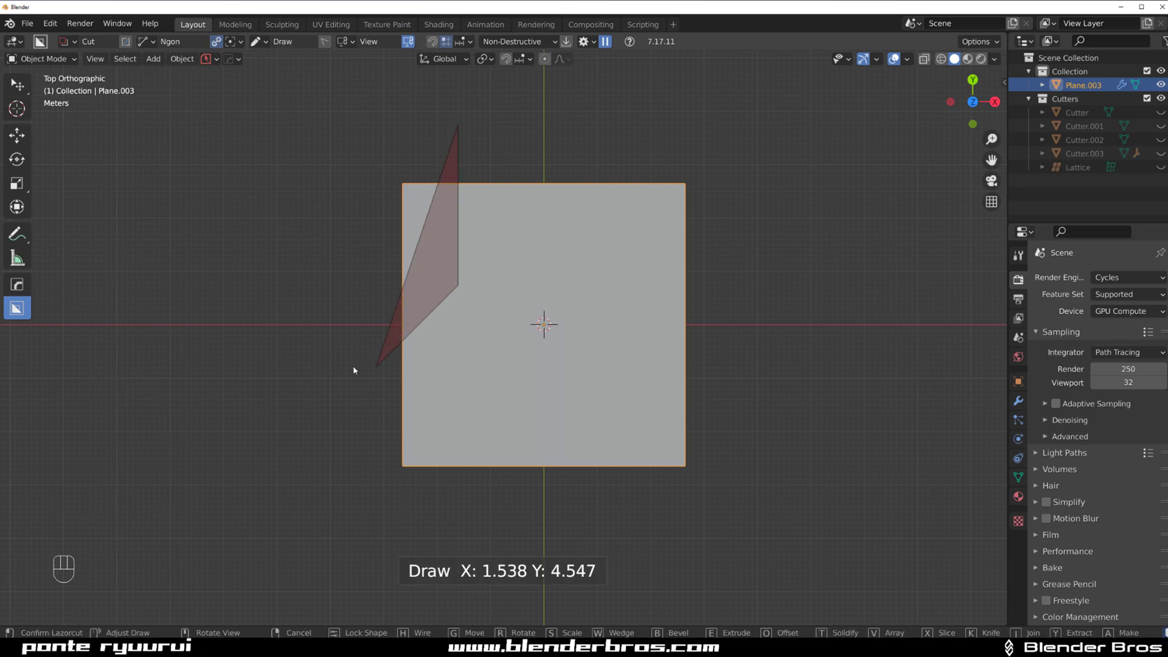
left_click(362, 378)
key("x")
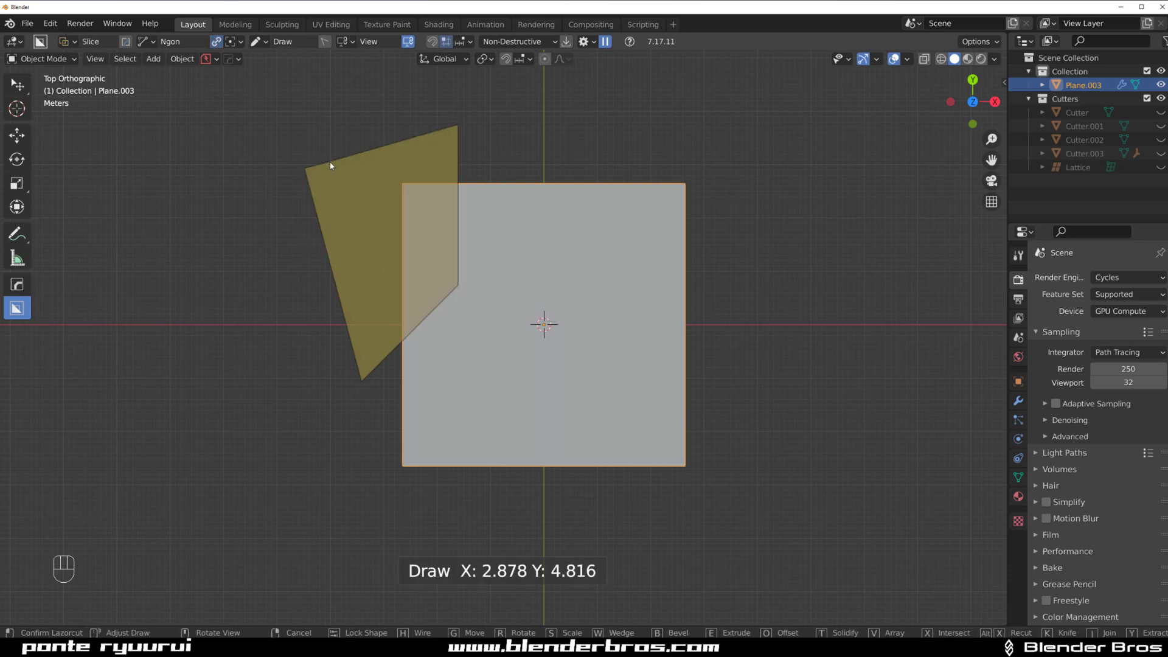
double_click(331, 163)
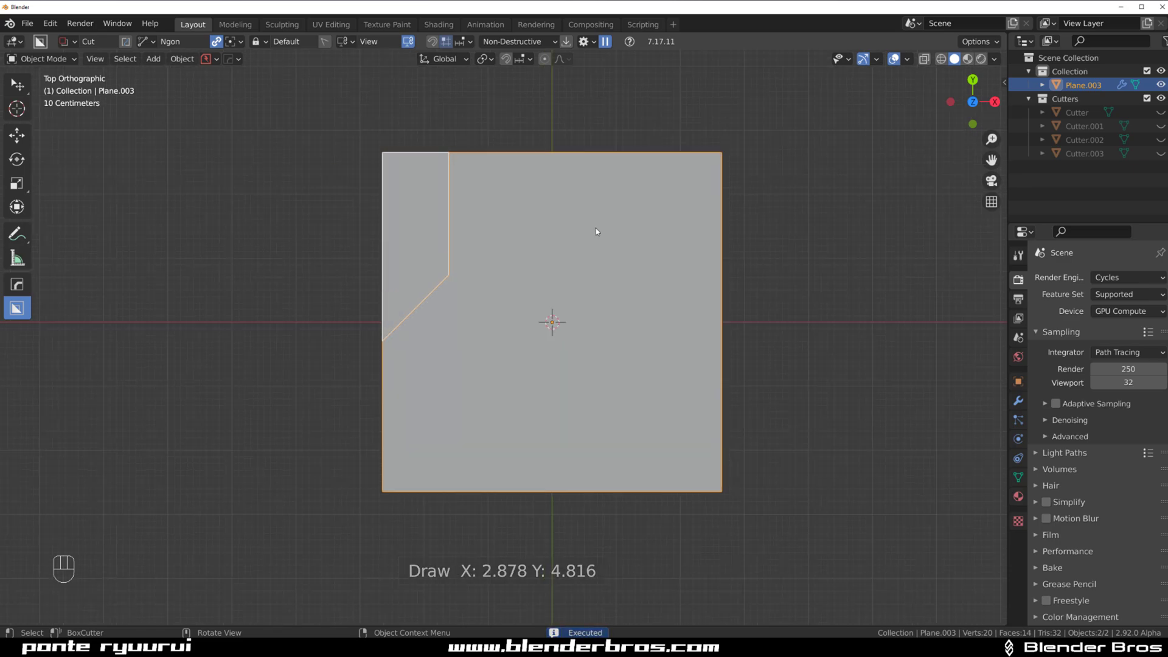
Return to perspective at an angle and select the sliced corner piece.
middle_click_drag(597, 228, 512, 146)
key("KP_5")
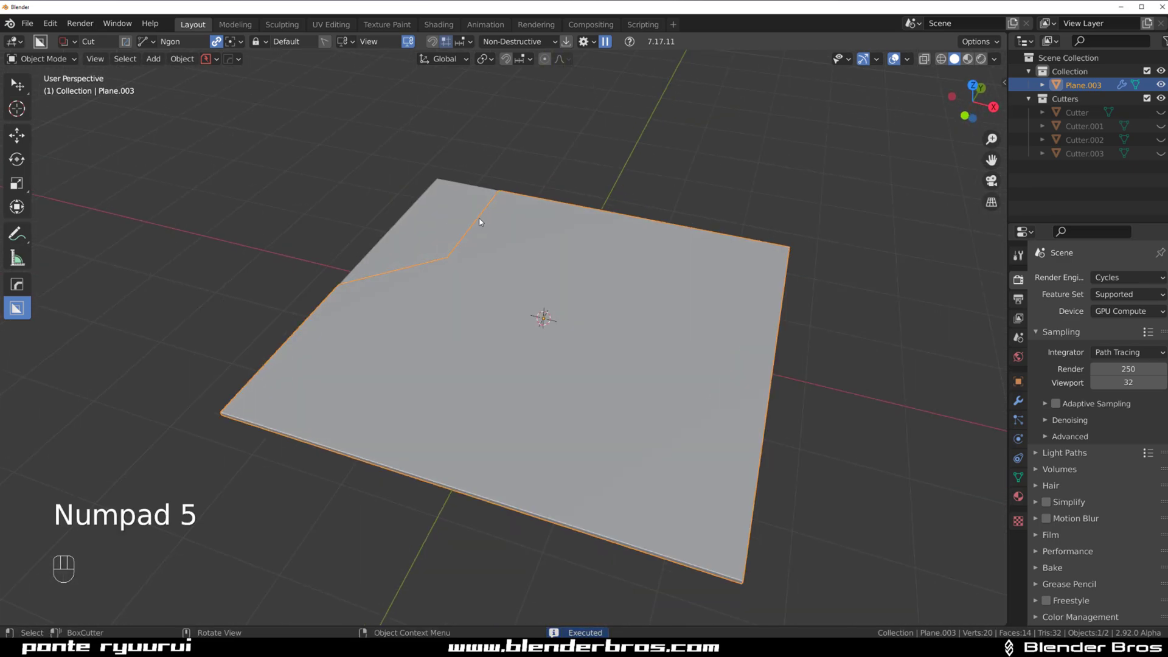
left_click(465, 218)
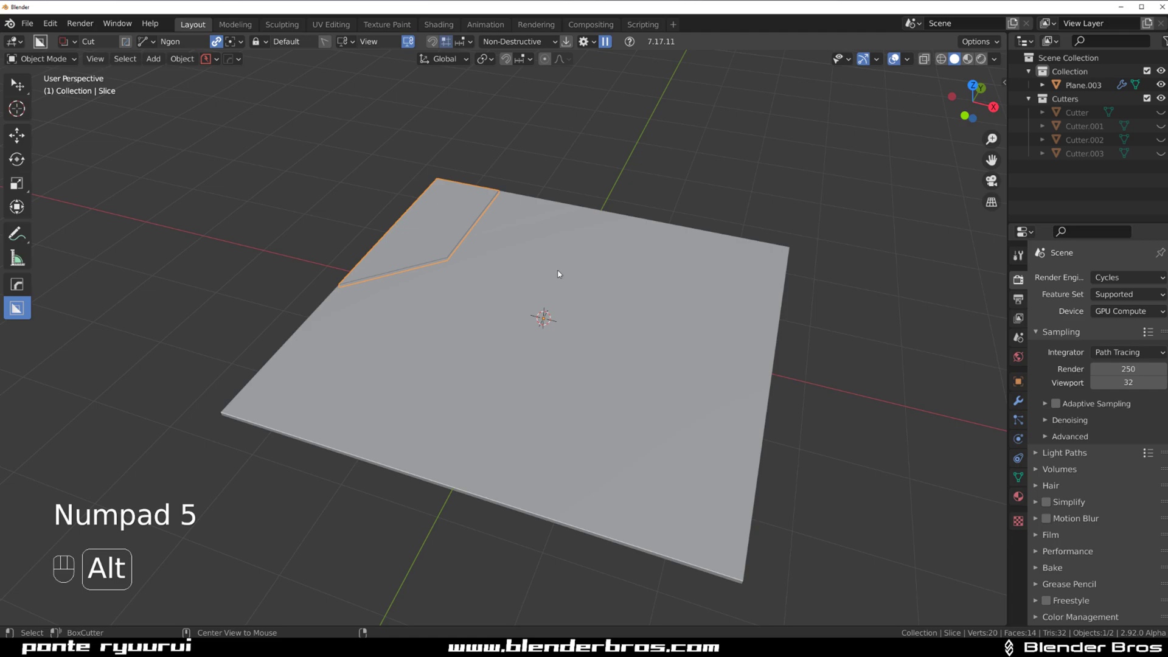
Mirror the selected slice across X and inspect the mirrored piece's shading.
key("alt+x")
left_click(694, 292)
mouse_move(712, 329)
middle_mouse_down()
mouse_move(724, 333)
mouse_move(684, 310)
middle_mouse_up()
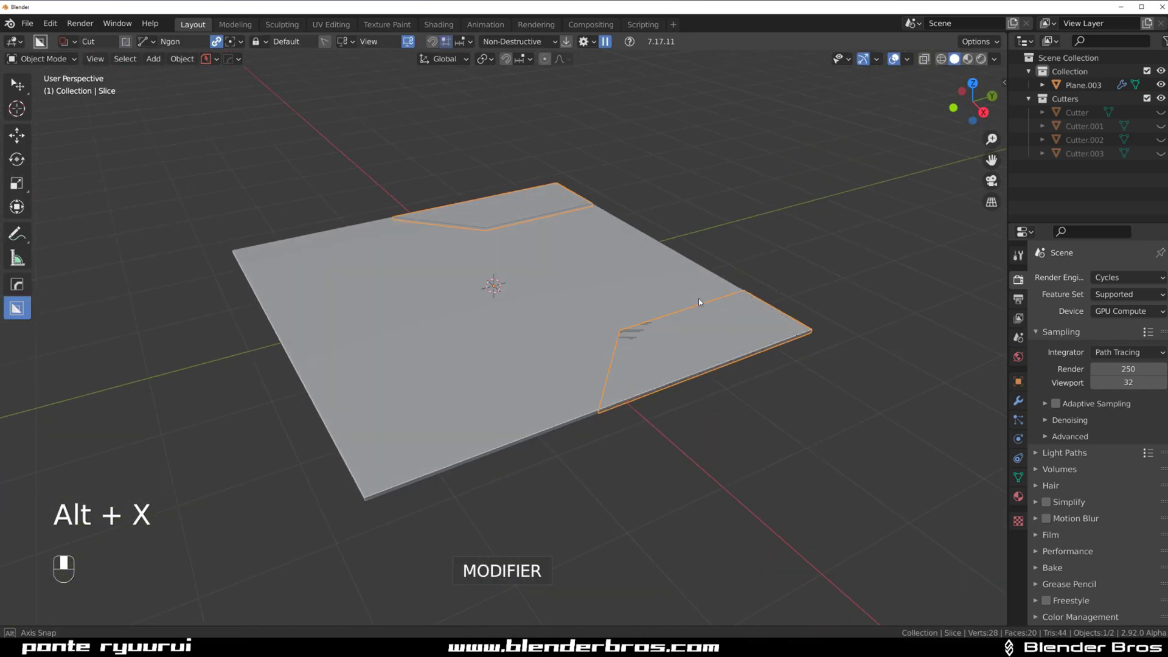
scroll(684, 311, "up", 3)
mouse_move(820, 327)
middle_mouse_down("shift")
mouse_move(429, 301)
mouse_move(620, 295)
middle_mouse_up("shift")
scroll(398, 301, "up", 2)
scroll(555, 334, "down", 3)
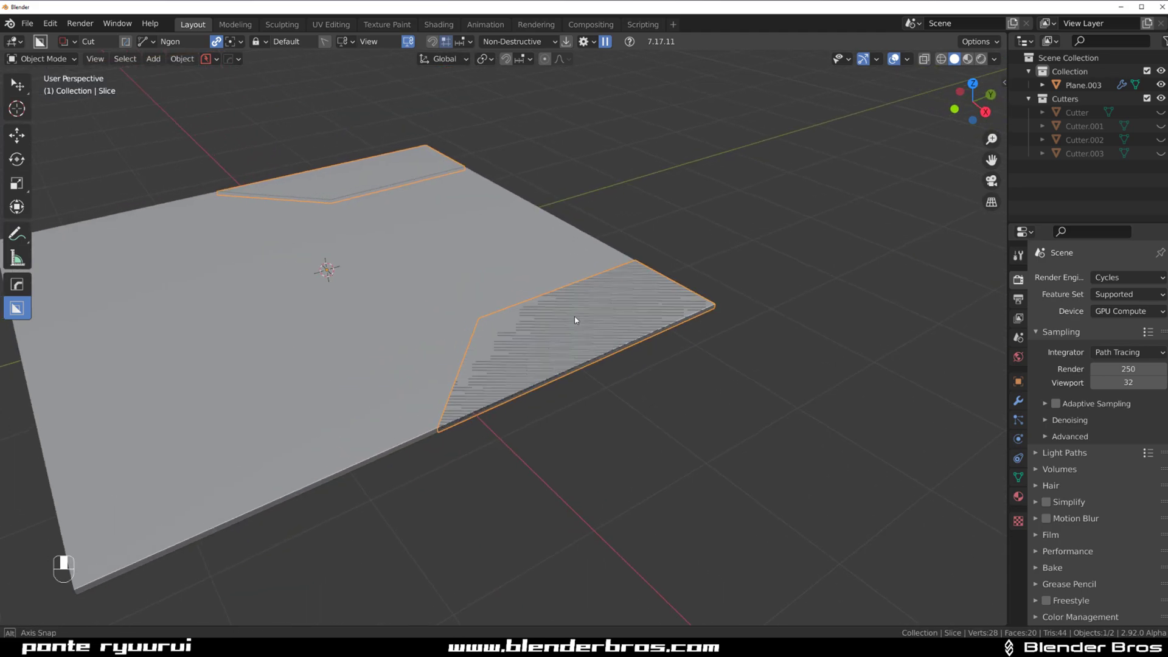
scroll(556, 334, "up", 3)
middle_click_drag(556, 334, 727, 228, "shift")
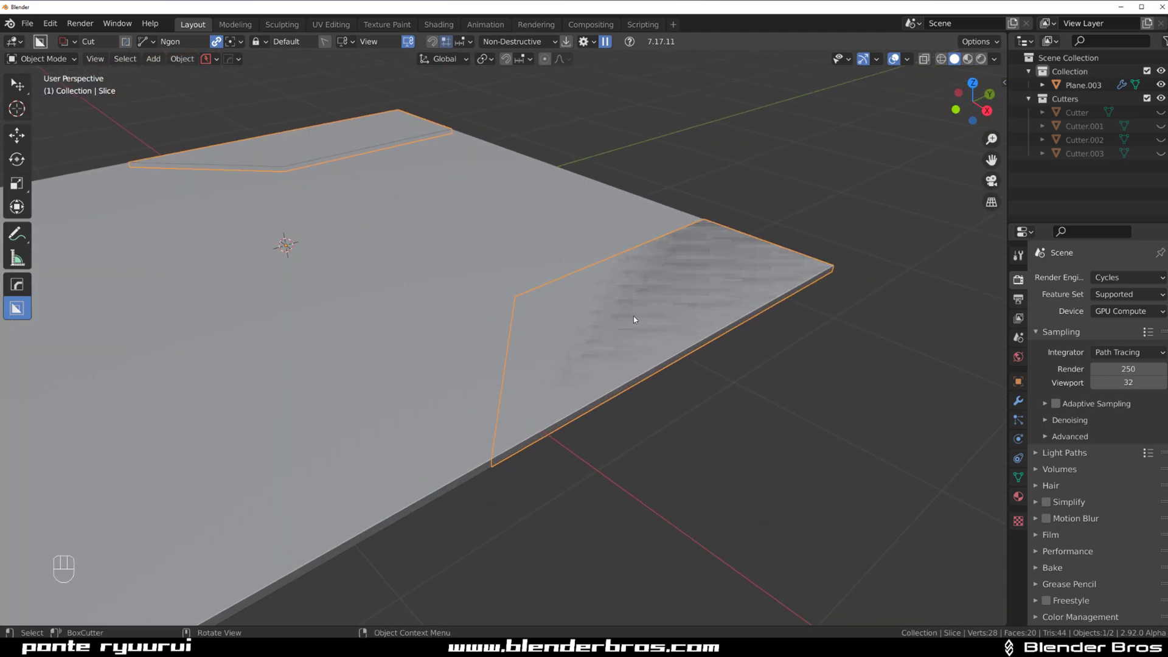
mouse_move(633, 316)
middle_mouse_down()
mouse_move(580, 231)
mouse_move(579, 283)
mouse_move(634, 314)
mouse_move(584, 274)
middle_mouse_up()
Test-move the main plane and the slice piece, cancelling each move to leave them in place.
left_click(534, 248)
key("g")
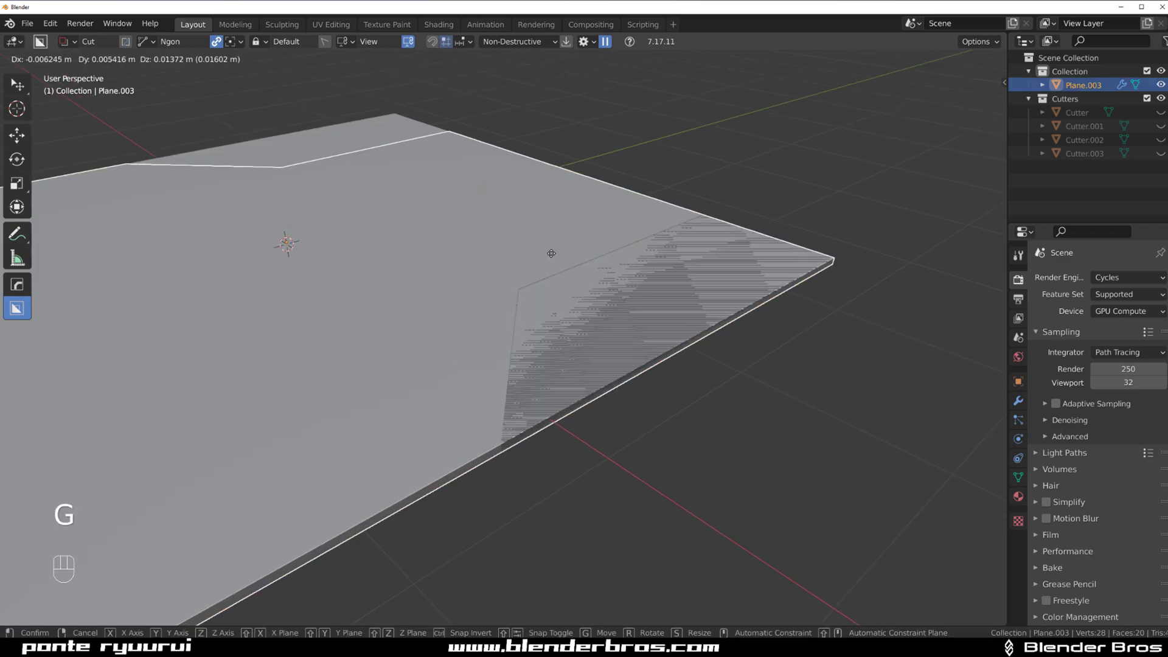
key("Escape")
left_click(653, 305)
key("g")
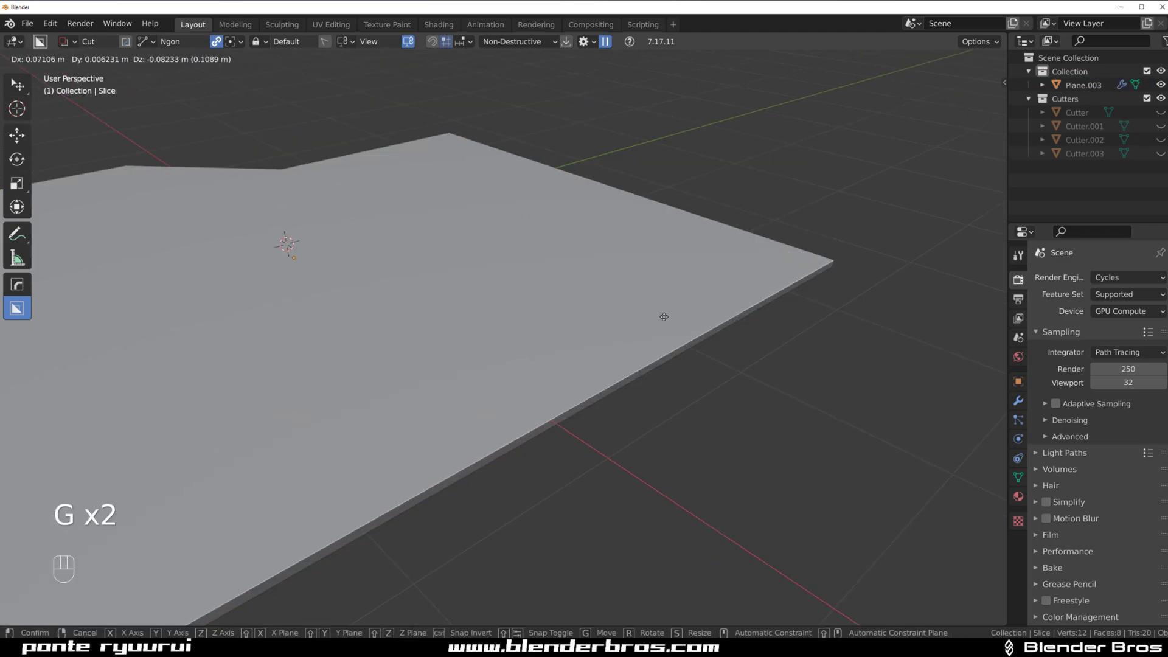
key("Escape")
key("g")
key("Escape")
middle_click_drag(665, 298, 522, 294)
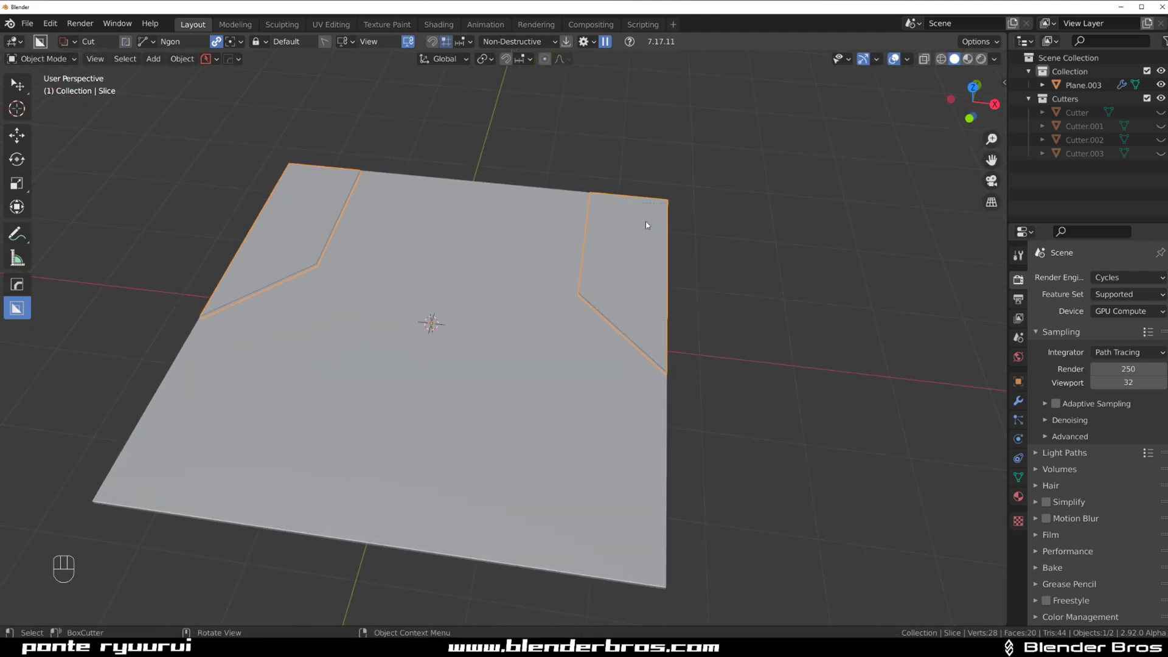
Isolate the main plane in local view and mirror it so both notches match.
key("slash")
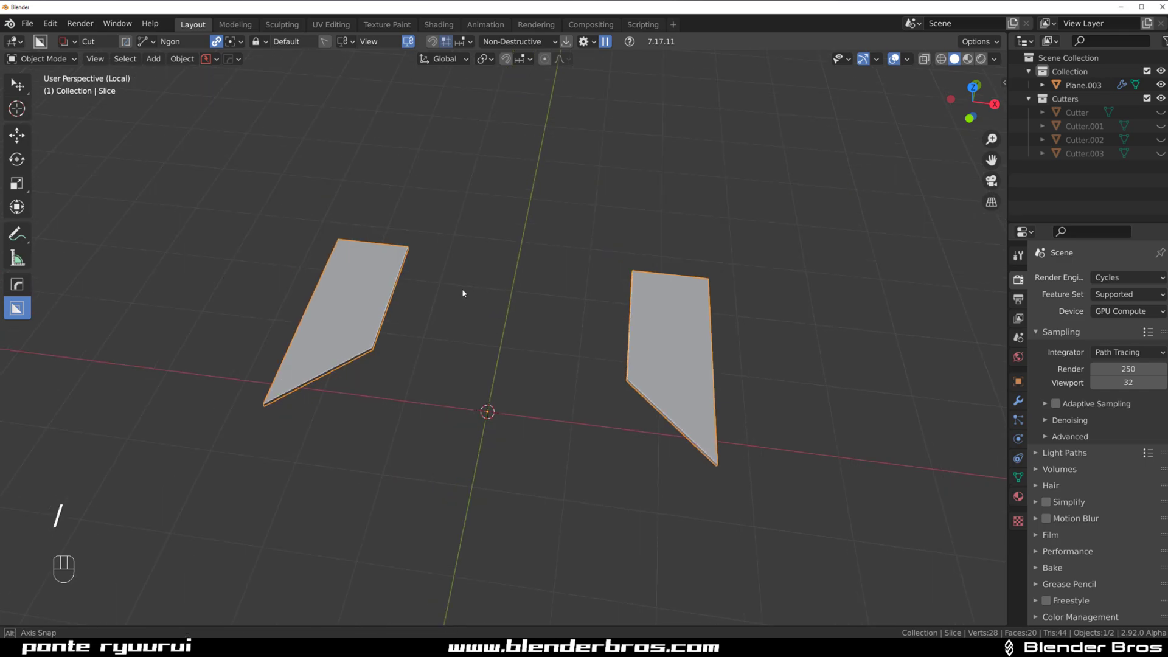
middle_click_drag(496, 259, 463, 214)
key("slash")
left_click(467, 285)
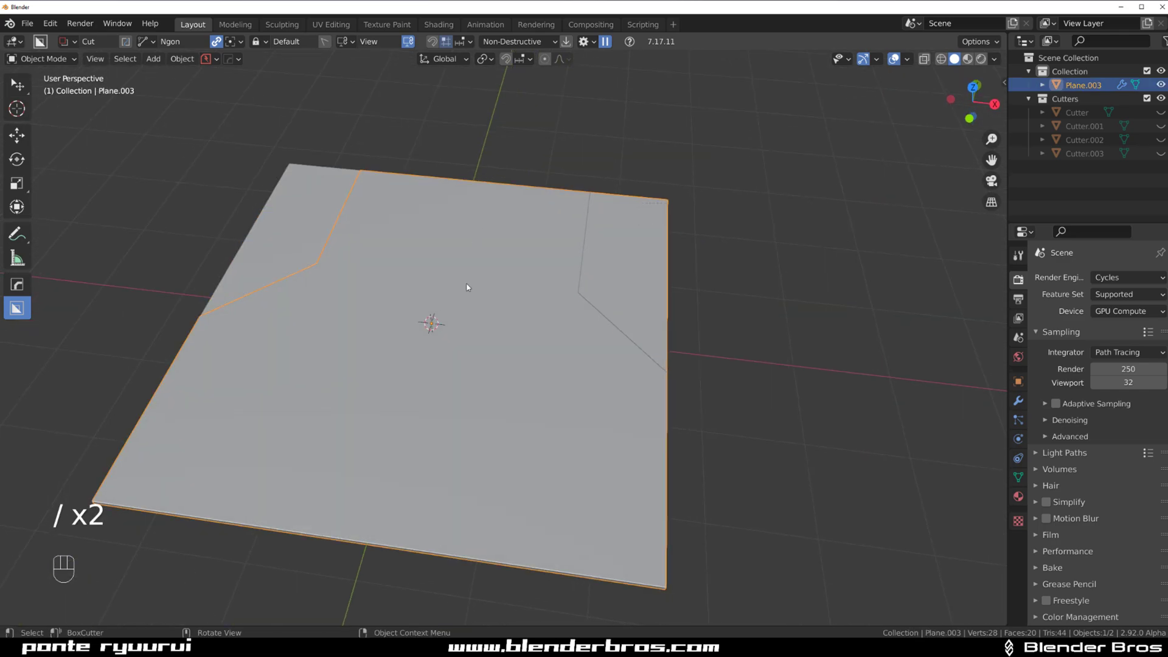
key("slash")
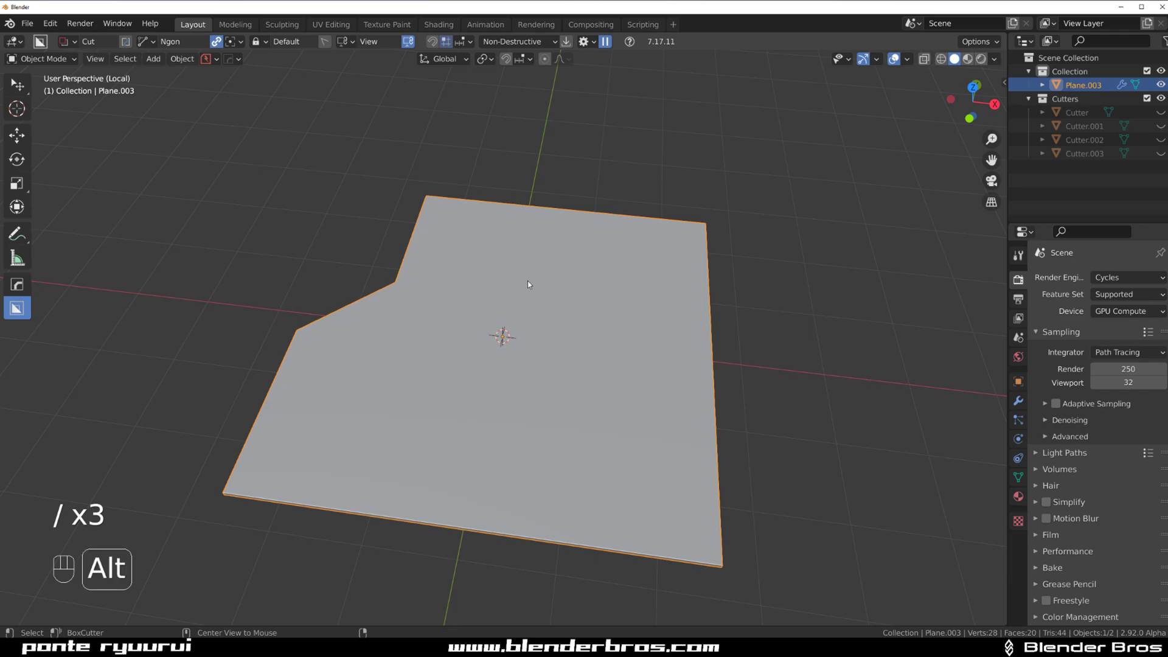
key("alt+x")
left_click(532, 281)
key("slash")
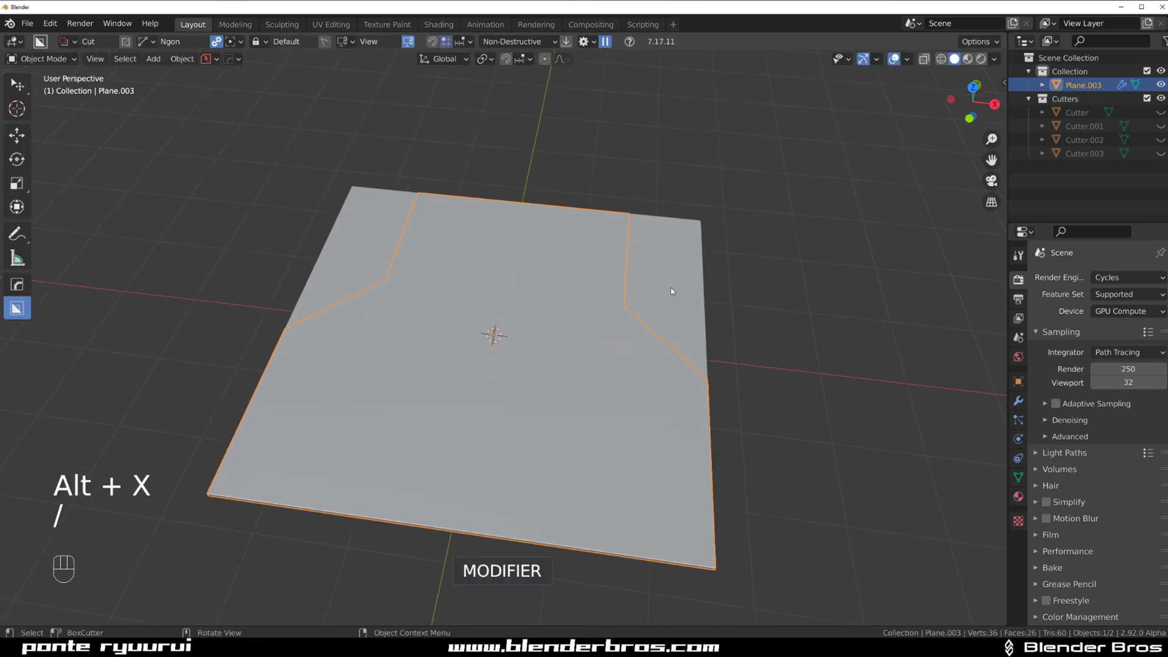
View the plane from above and duplicate it with Shift+D.
mouse_move(670, 289)
middle_mouse_down()
mouse_move(491, 173)
mouse_move(688, 292)
middle_mouse_up()
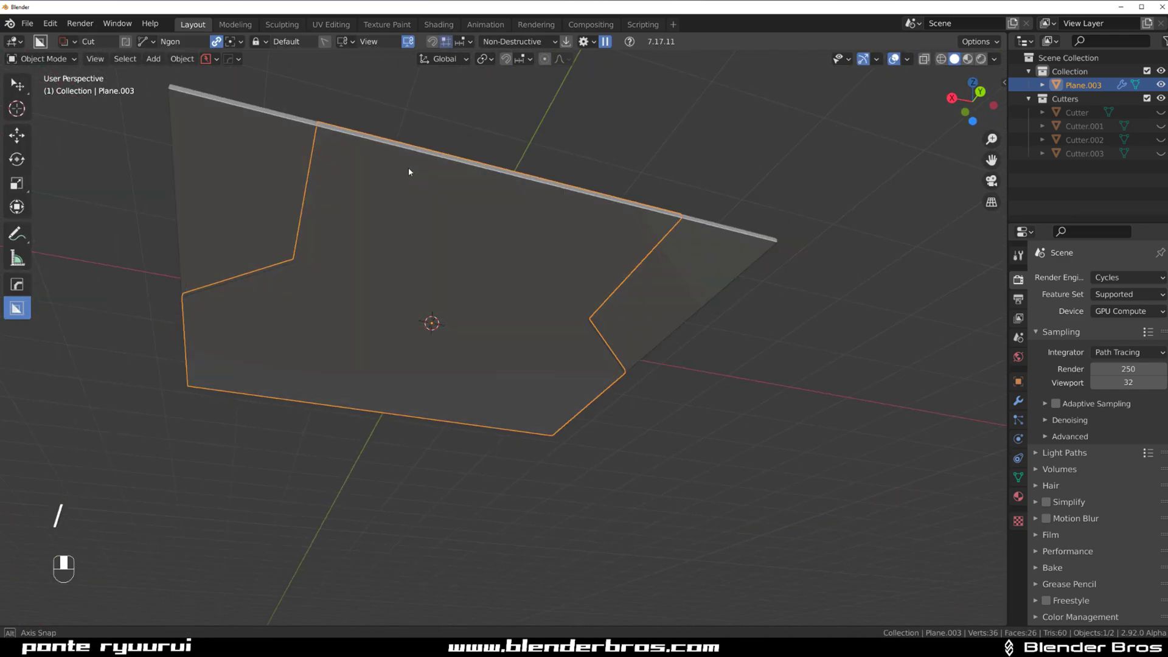
key("KP_7")
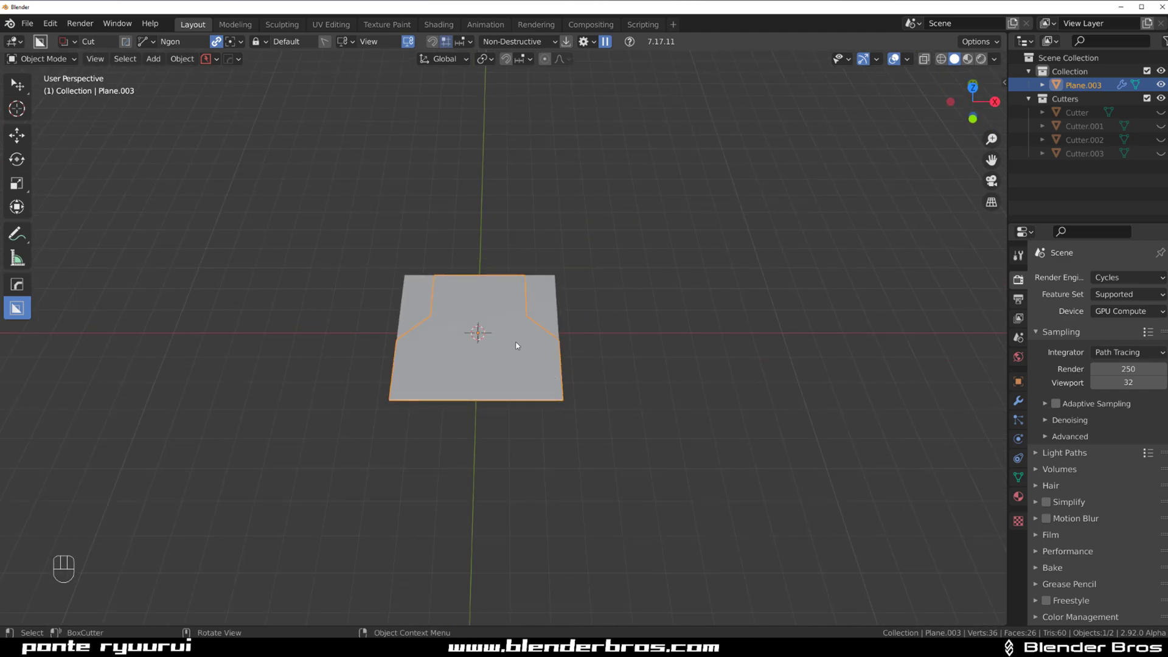
middle_click_drag(516, 346, 491, 308, "shift")
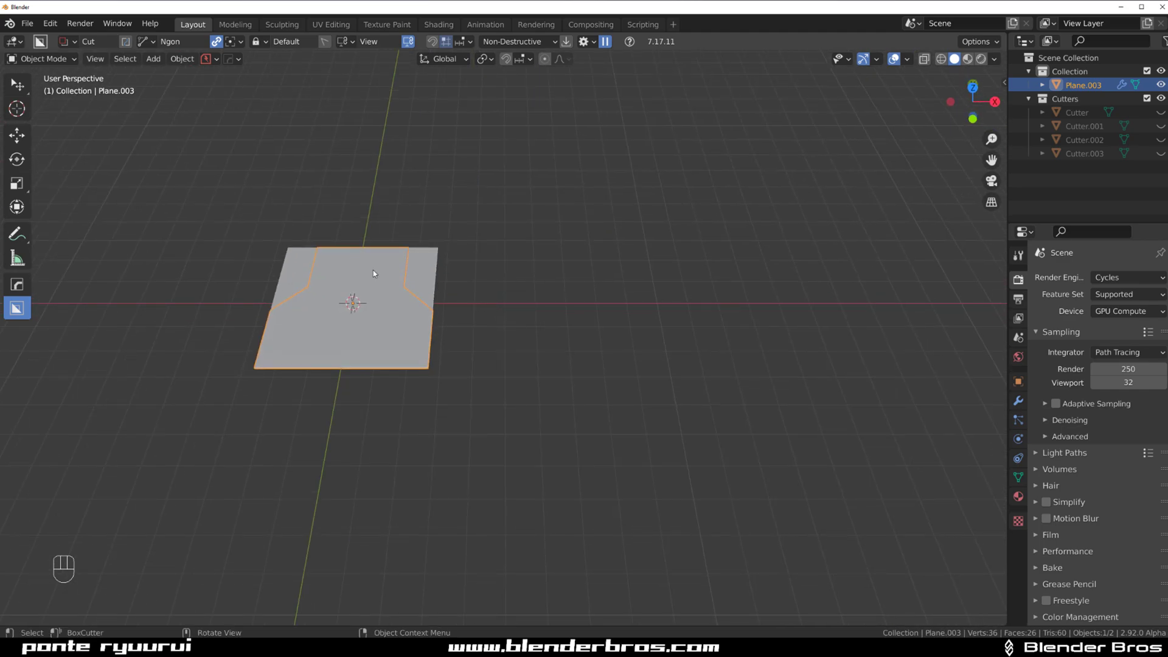
key("shift+d")
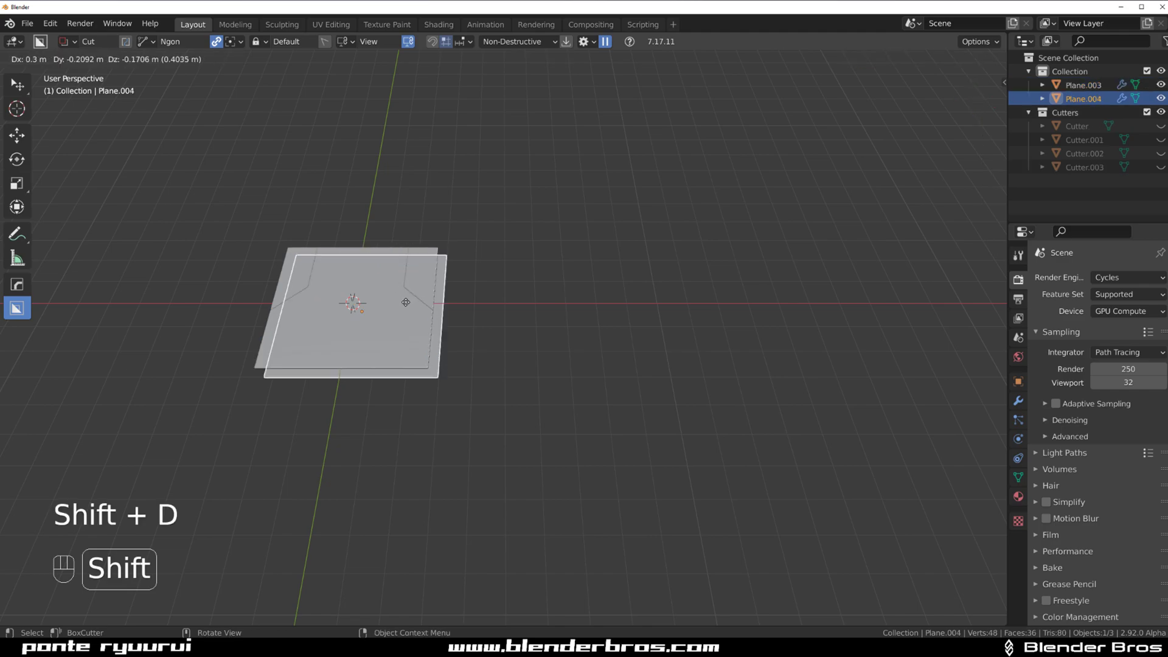
Place the duplicate to the right and delete its Boolean and Hops_Mirror modifiers in HOps Helper.
left_click(626, 324)
scroll(626, 325, "up", 3)
key("KP_7")
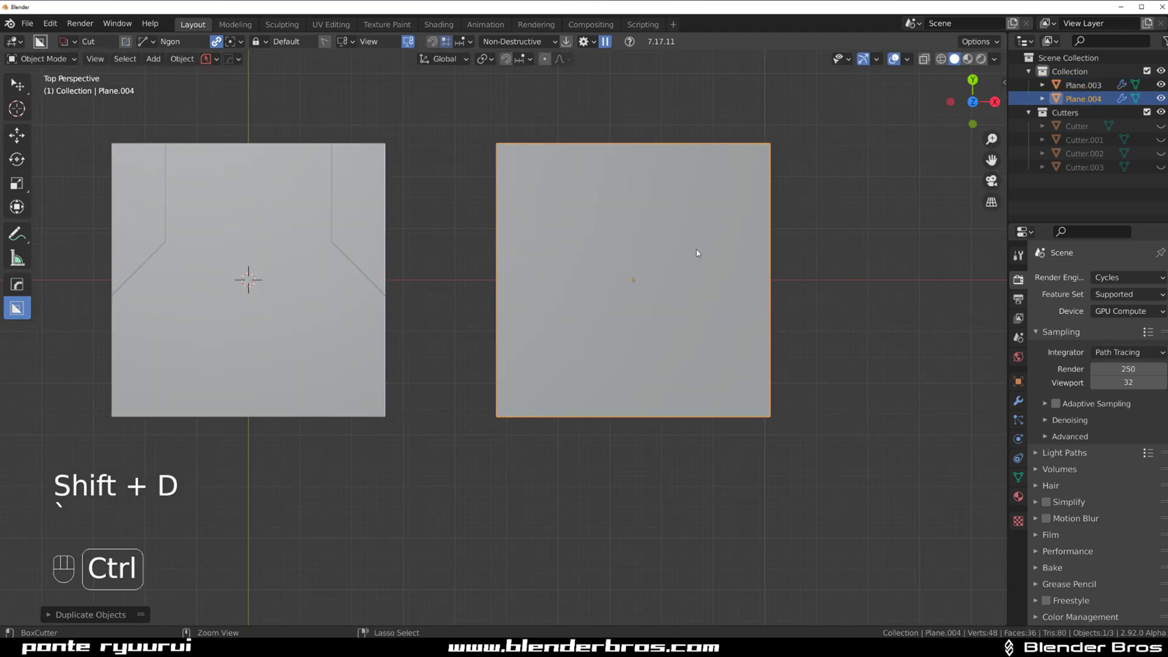
key("ctrl+grave")
left_click(533, 331)
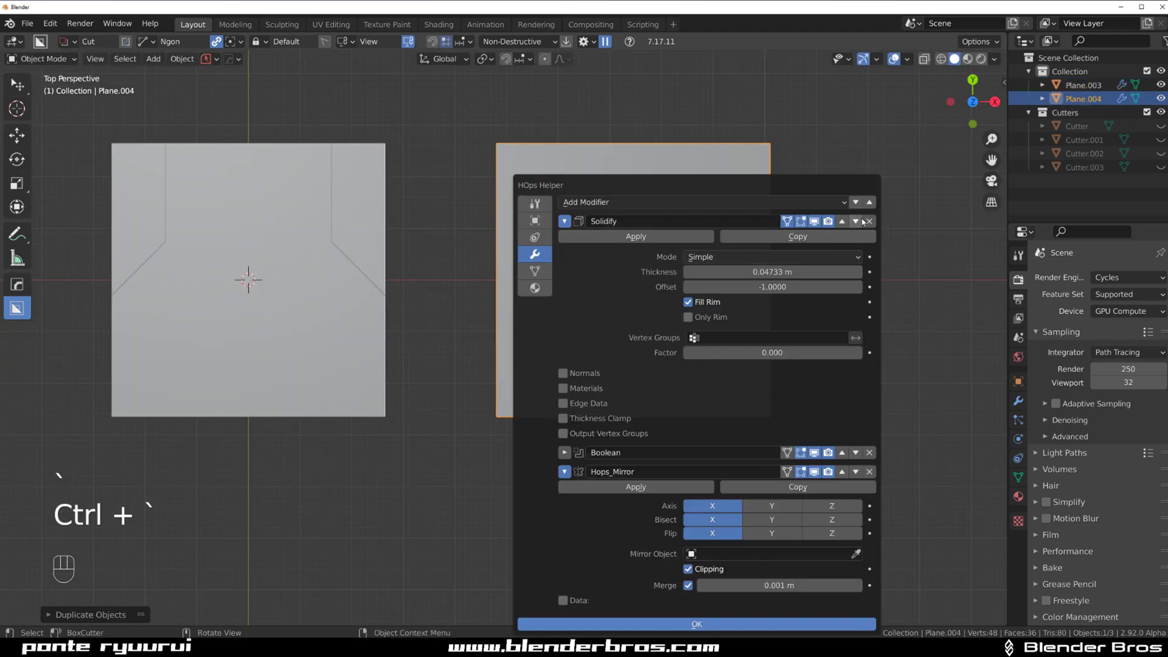
left_click(869, 452)
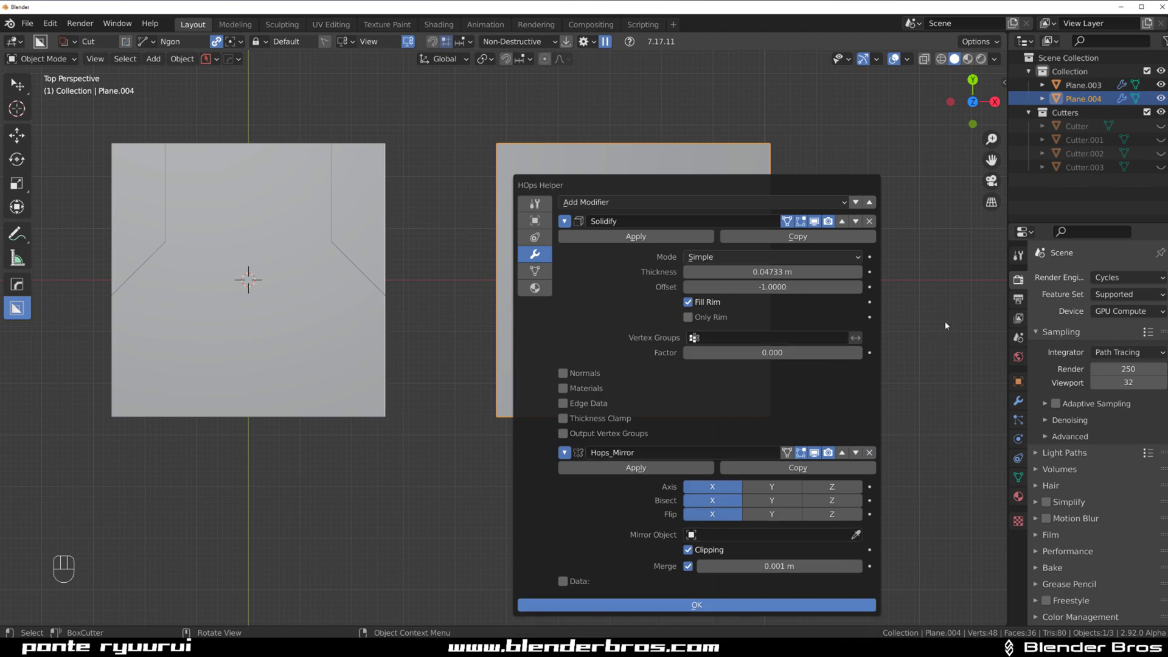
scroll(691, 297, "up", 2)
middle_click_drag(648, 216, 687, 294, "shift")
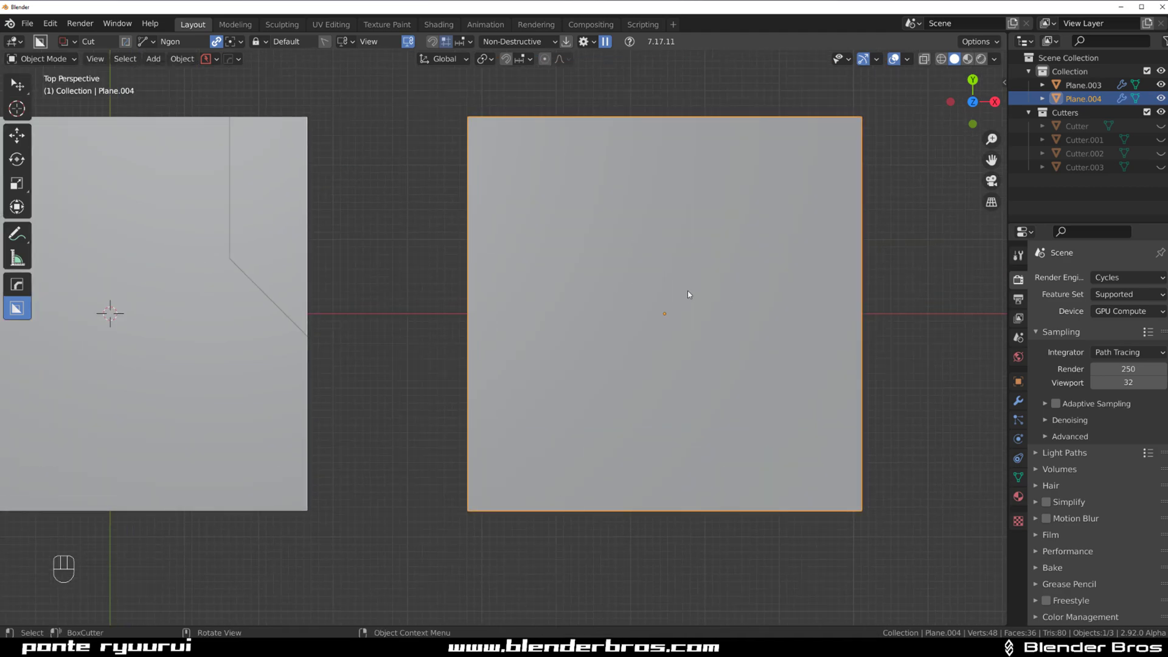
key("ctrl+grave")
left_click(860, 472)
scroll(696, 319, "down", 2)
Give the duplicate plane a fresh mirror across X with the mirror gizmo.
middle_click_drag(610, 270, 574, 266, "shift")
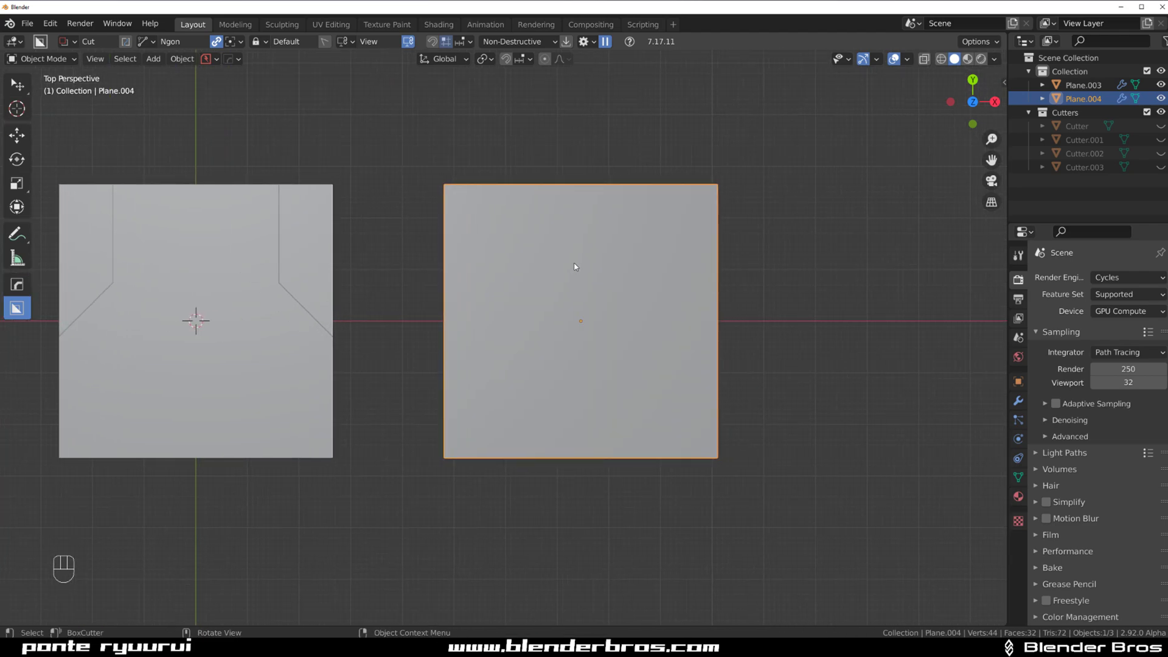
key("alt+x")
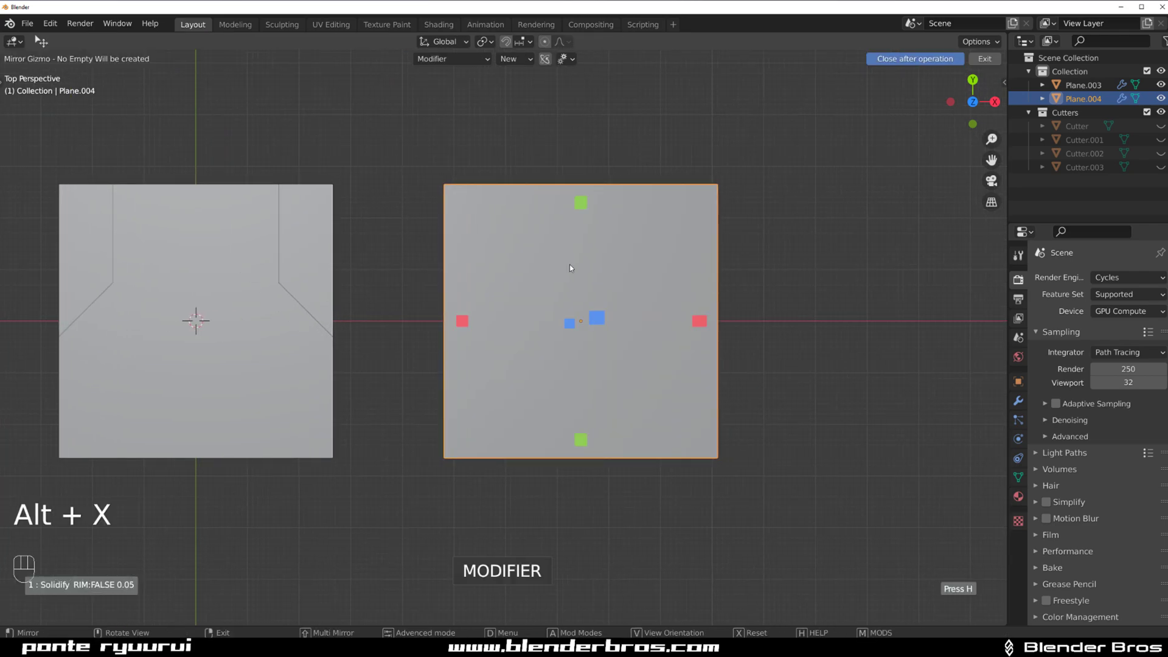
left_click(467, 320)
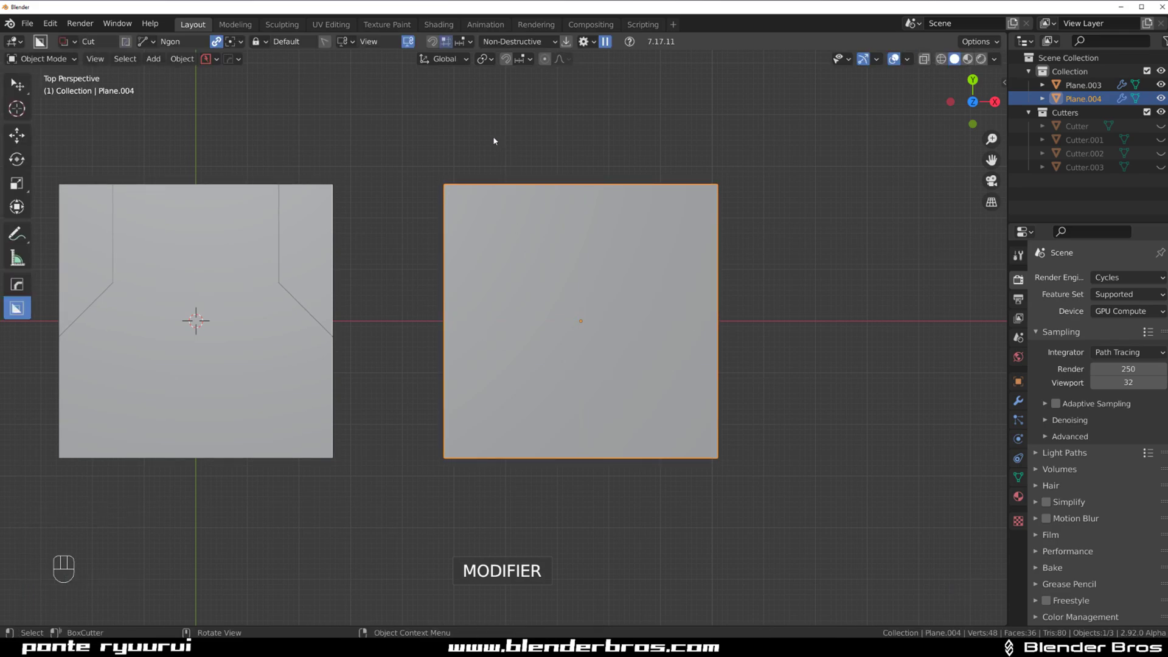
Attempt two Ngon slices from the top edge of the duplicate, undoing each failed cut.
left_click_drag(479, 136, 479, 179)
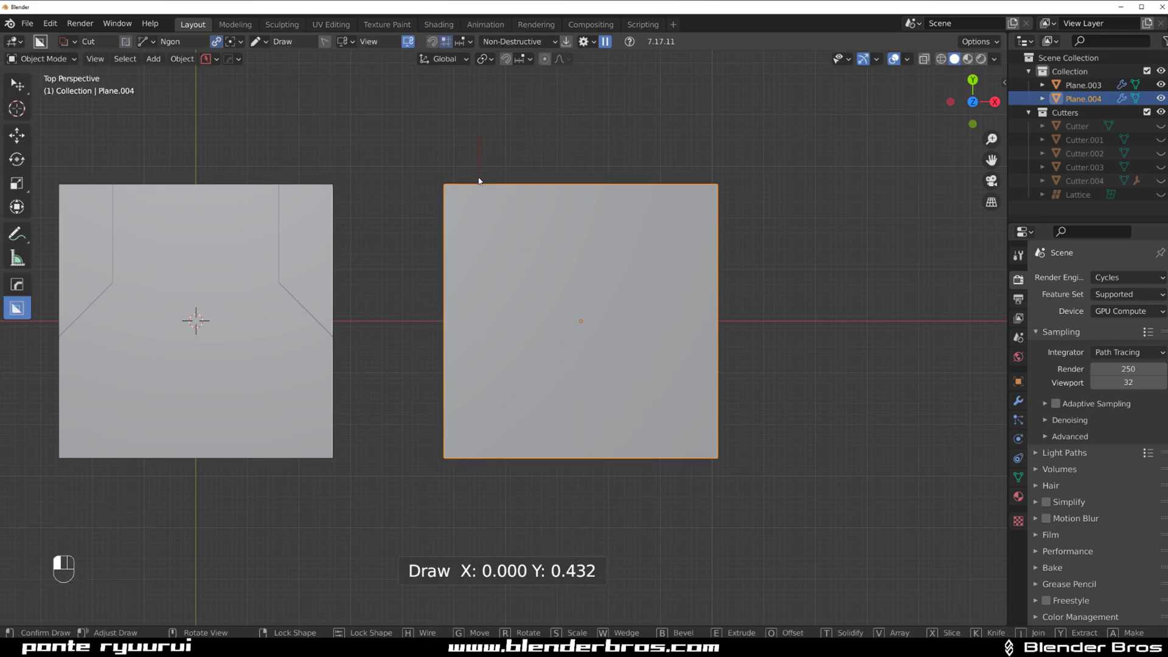
left_click(479, 277)
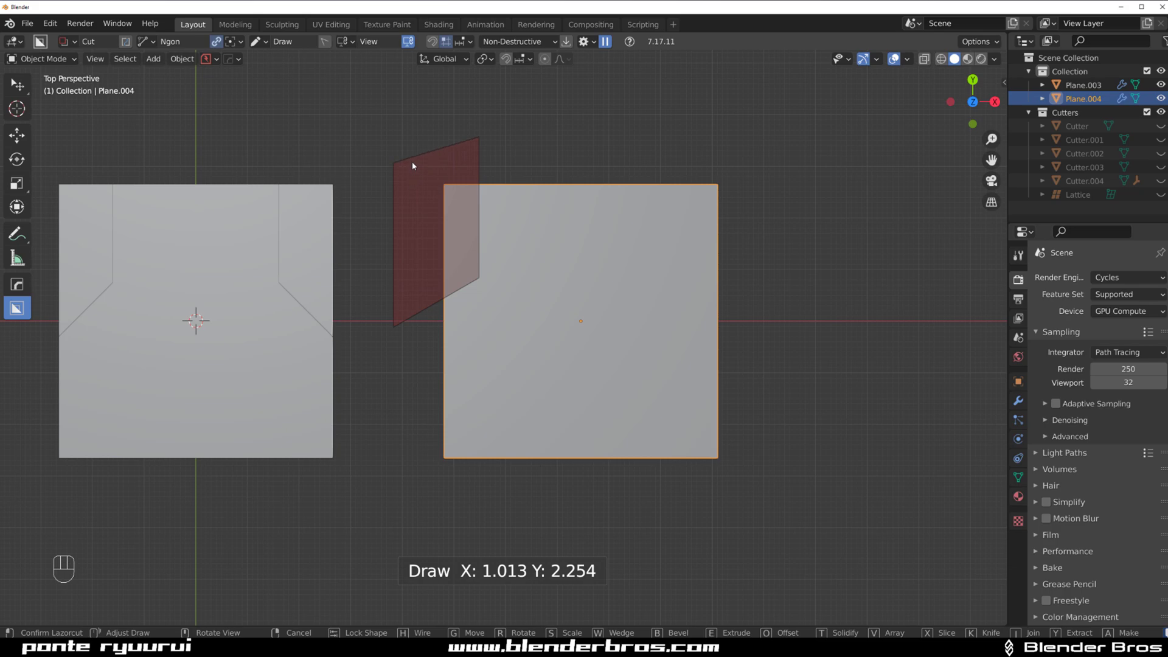
key("x")
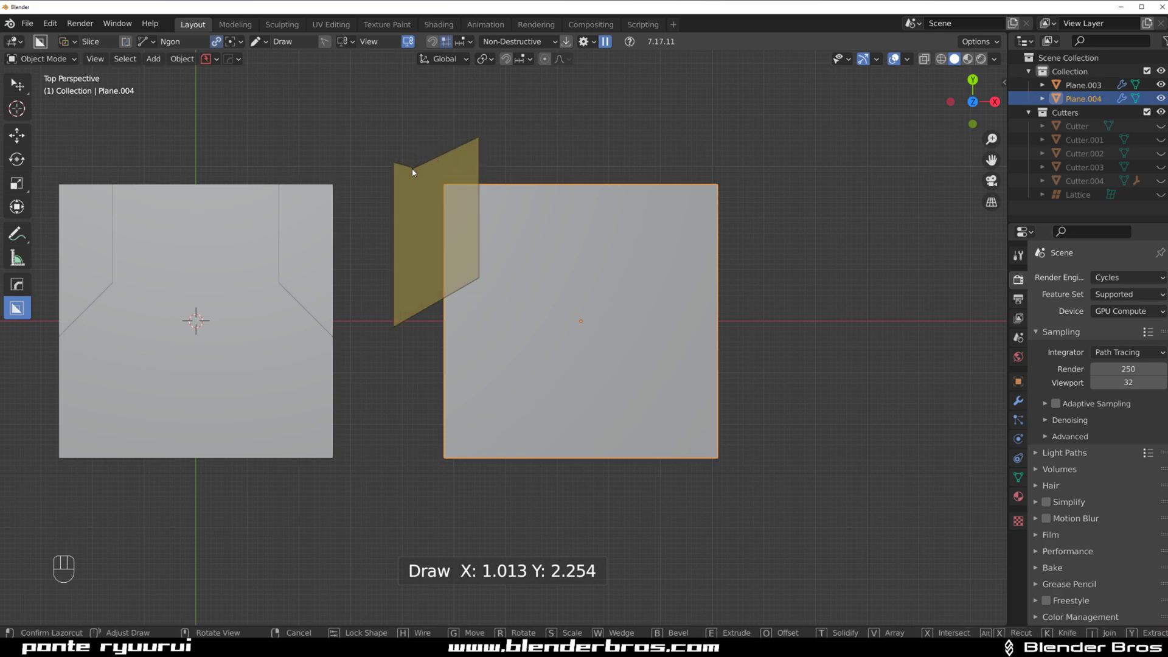
left_click(412, 168)
key("ctrl+z")
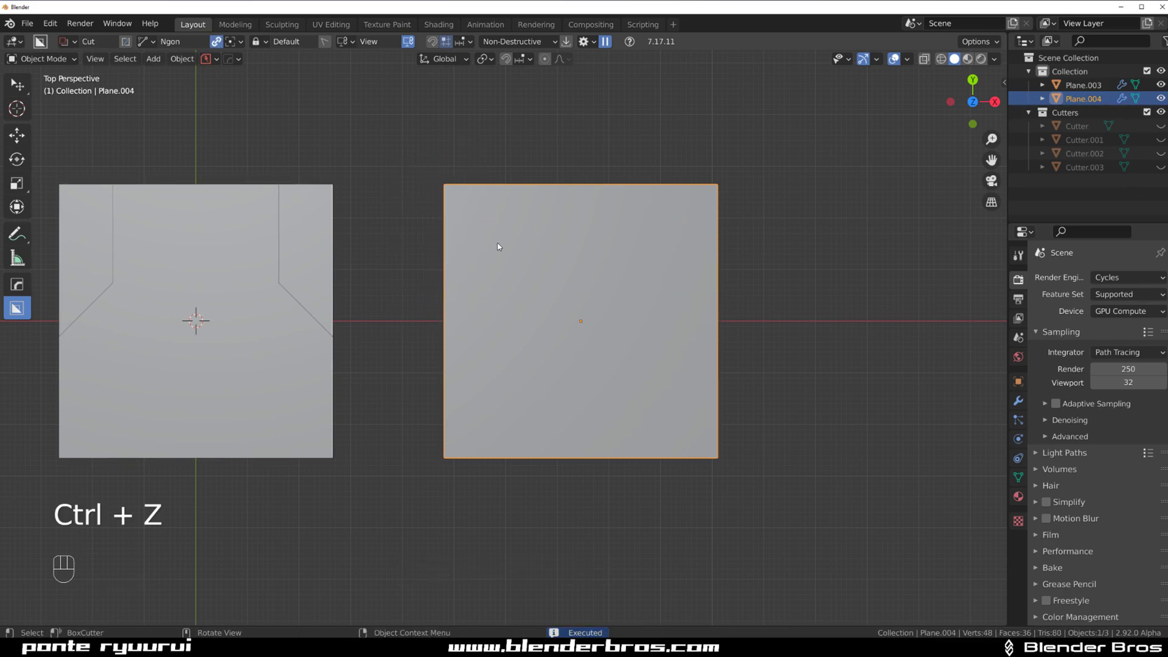
key("KP_5")
left_click_drag(496, 183, 496, 264)
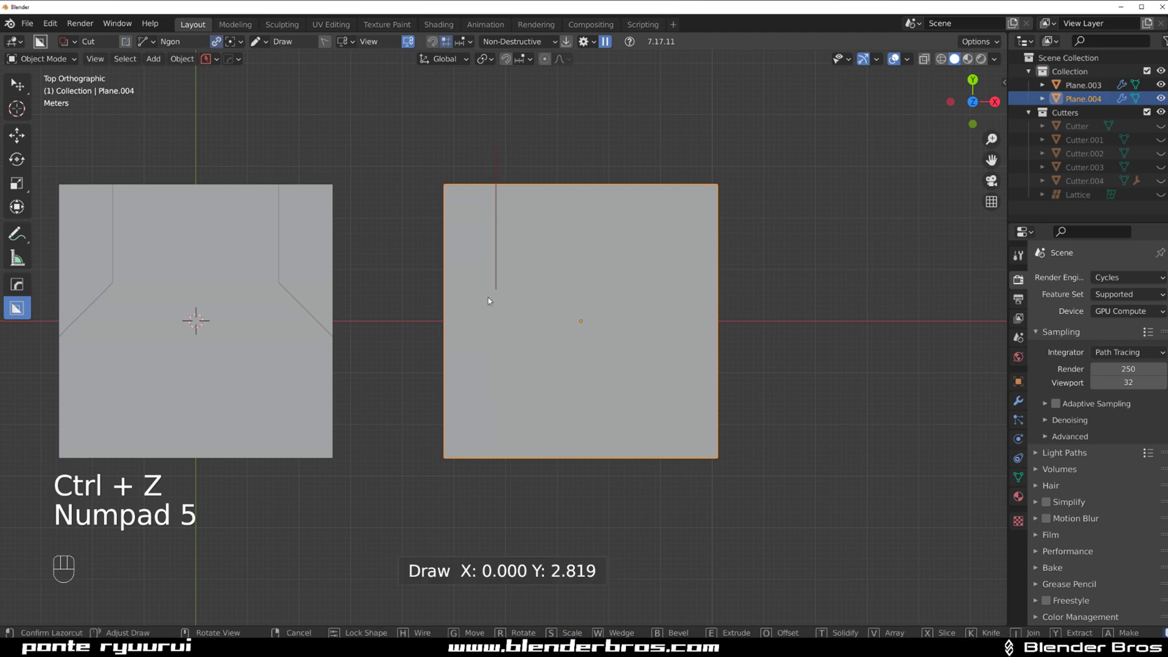
left_click(496, 292)
left_click(438, 387)
double_click(380, 128)
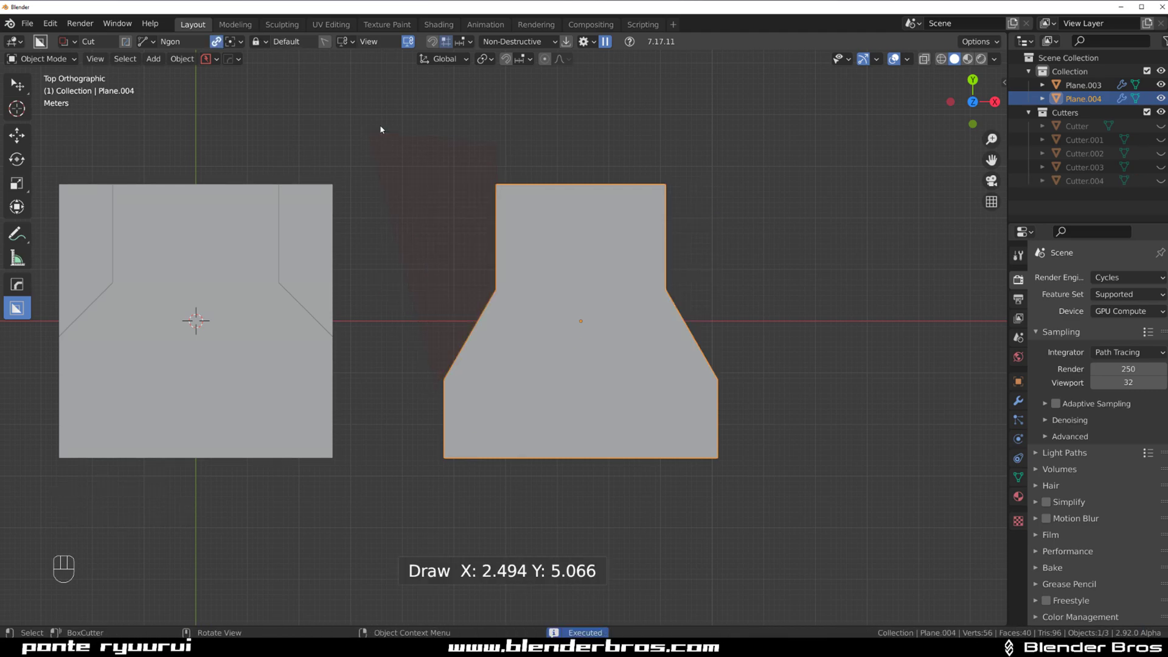
key("ctrl+z")
Slice a bent notch into the duplicate so it mirrors cleanly, and inspect it in perspective.
left_click_drag(505, 182, 505, 283)
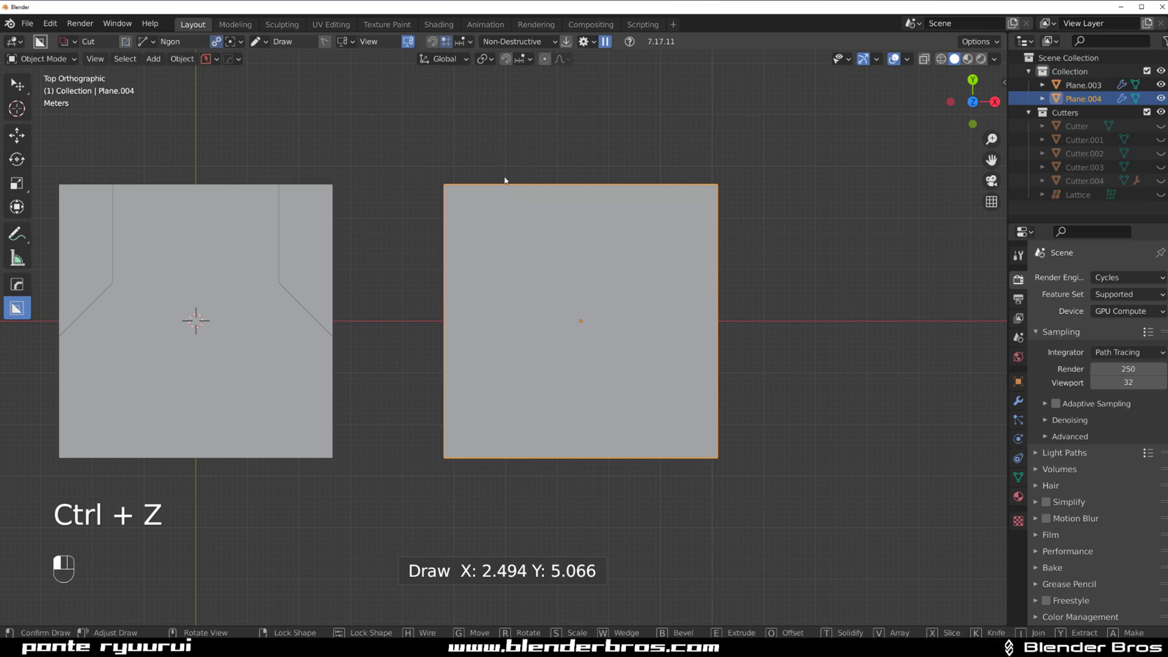
left_click(417, 386)
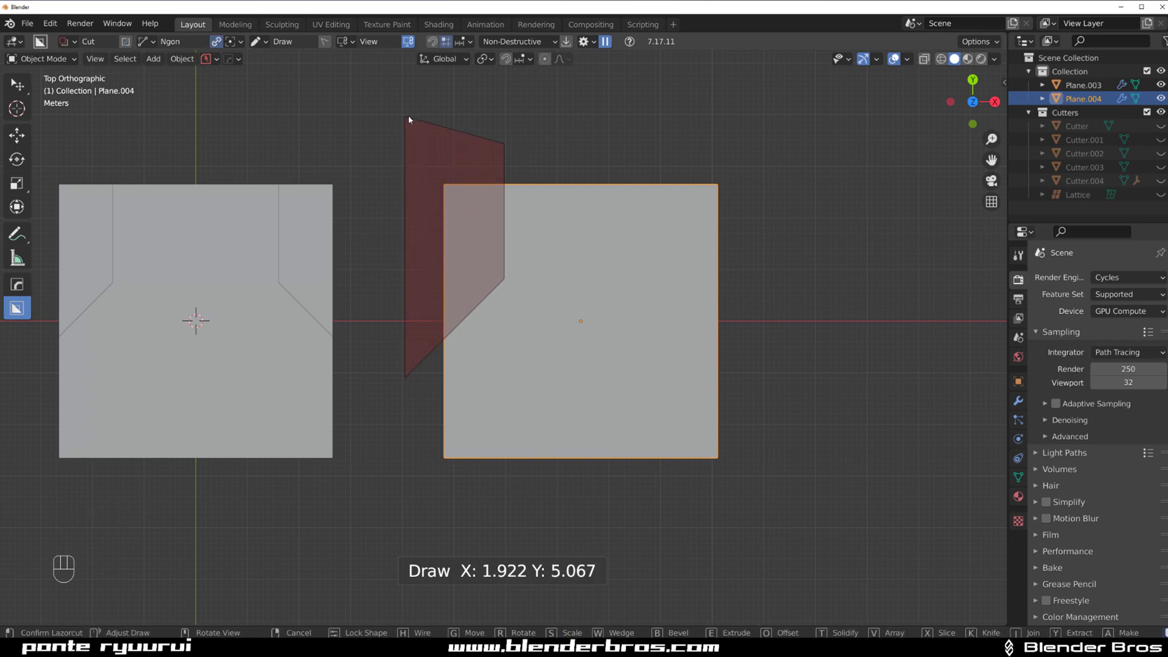
left_click(408, 116)
double_click(408, 120)
middle_click_drag(510, 272, 639, 256)
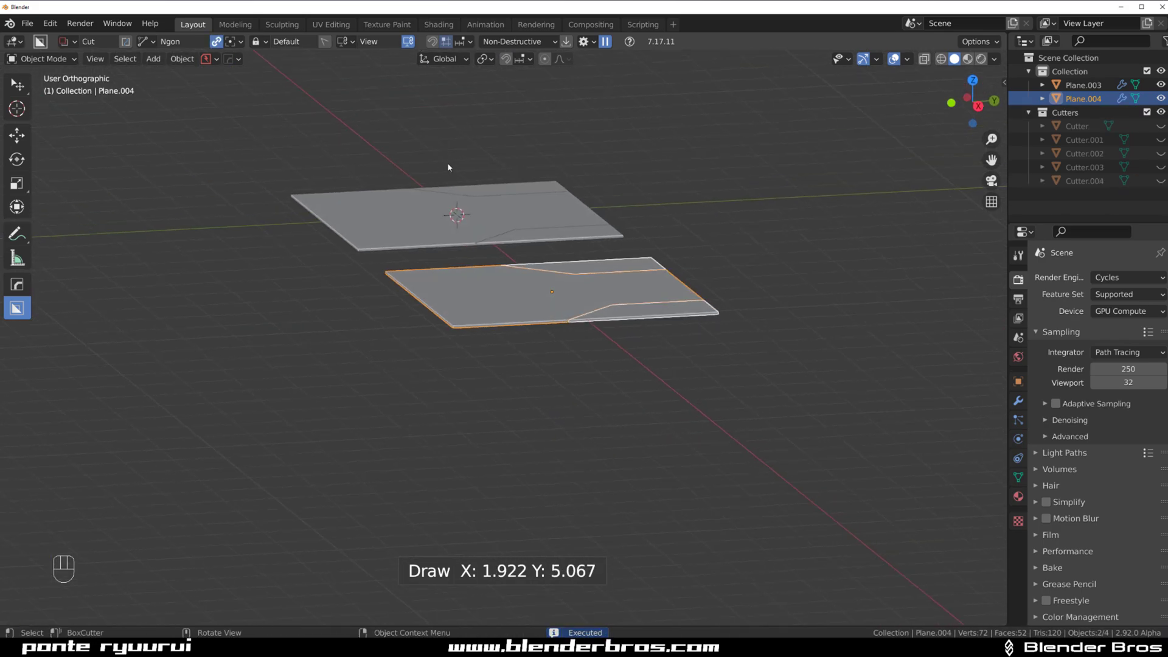
key("KP_5")
middle_click_drag(708, 240, 613, 289)
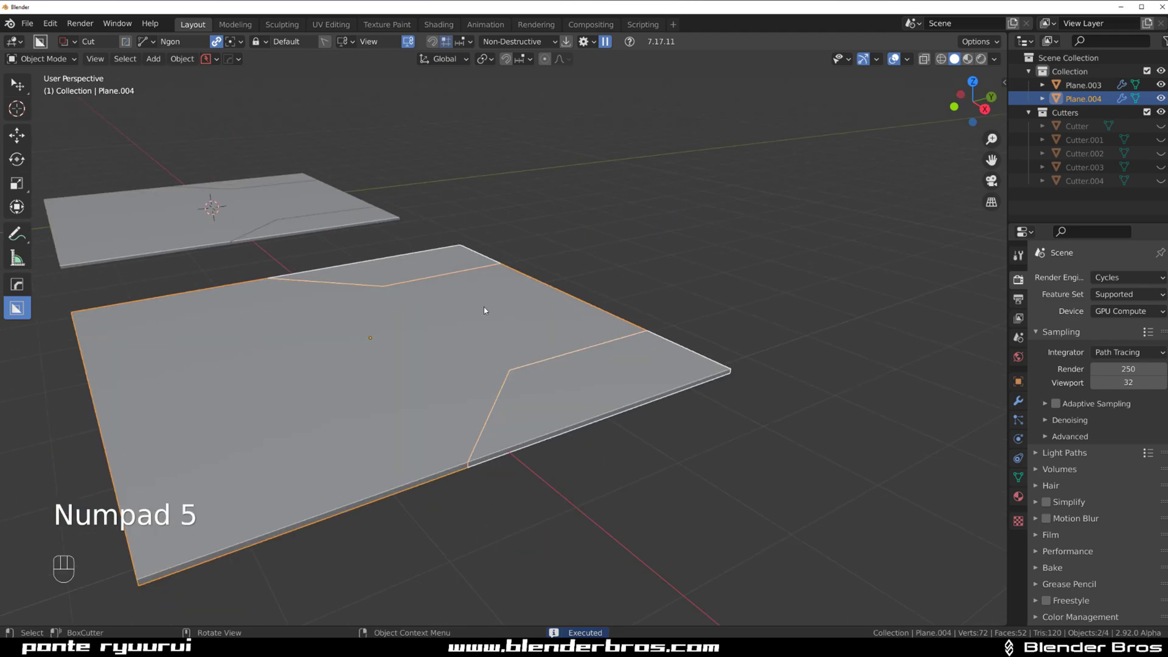
scroll(483, 306, "up", 2)
key("ctrl+grave")
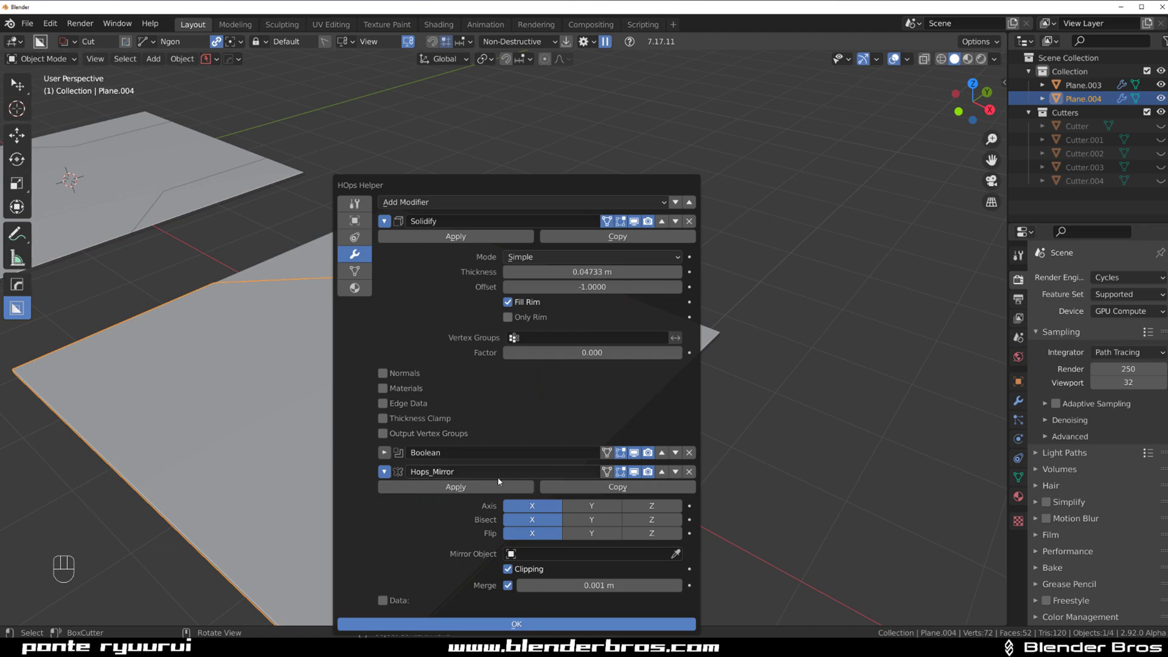
left_click(676, 339)
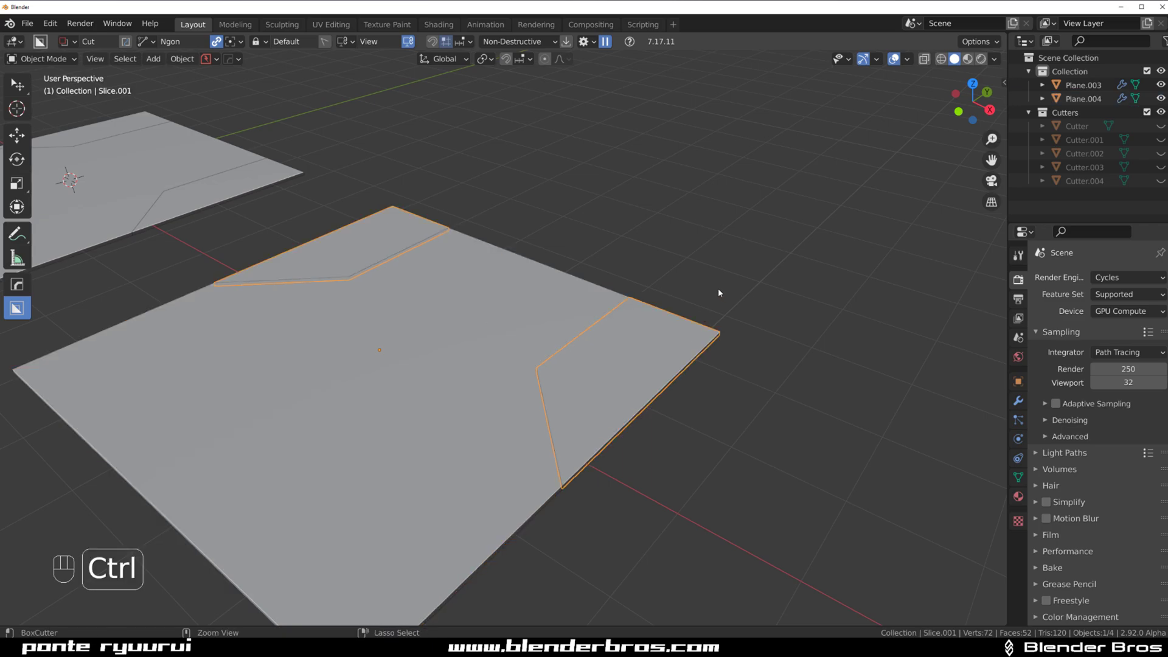
key("ctrl+grave")
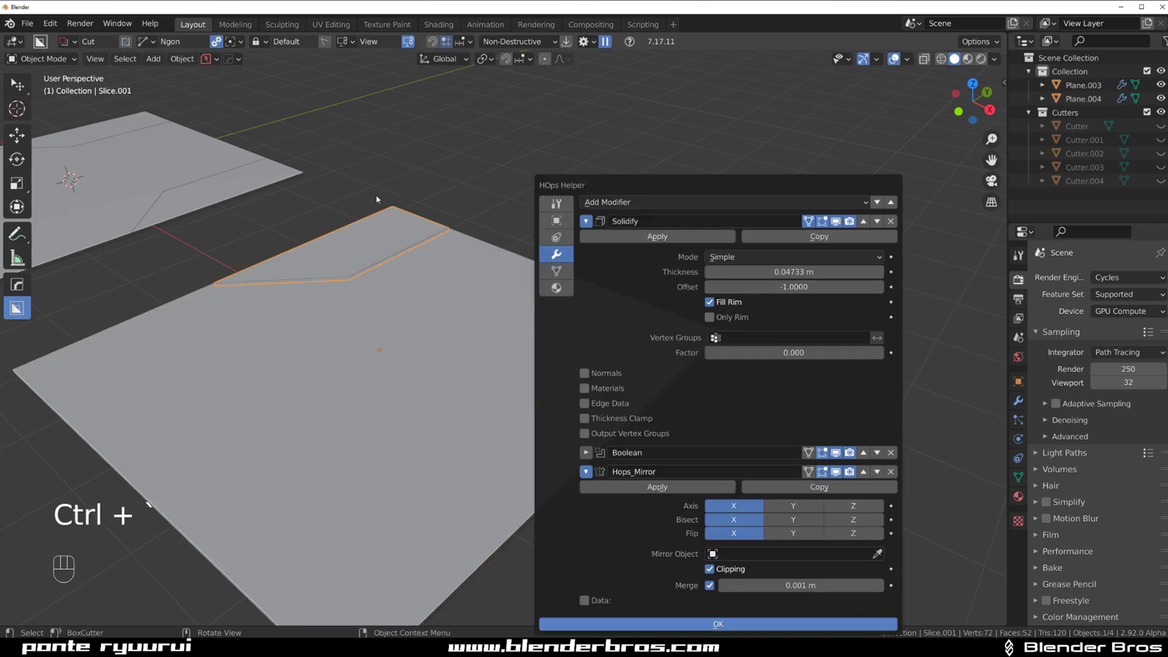
key("Escape")
middle_click_drag(285, 219, 488, 277, "shift")
left_click(487, 277)
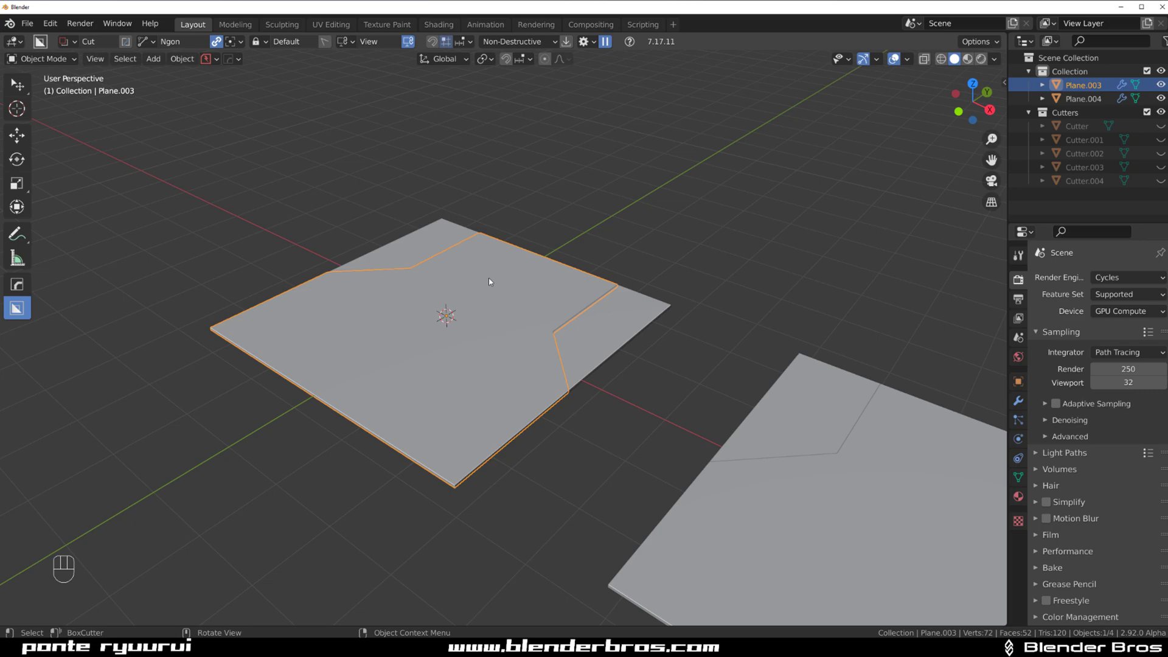
scroll(488, 277, "up", 2)
scroll(733, 336, "down", 3)
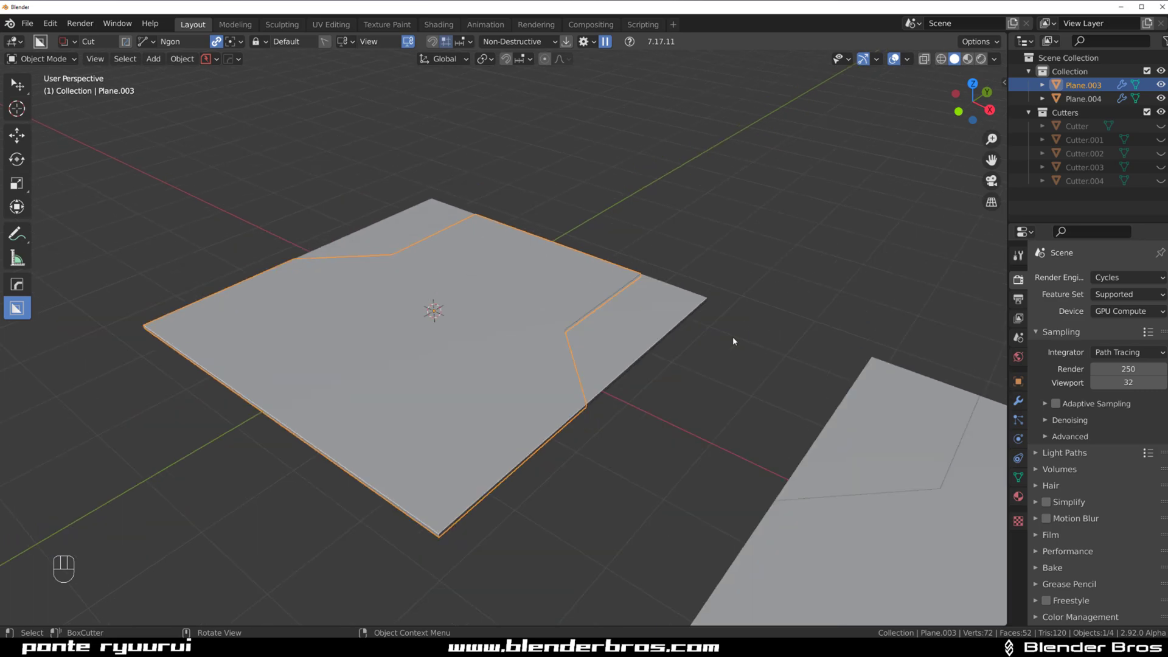
middle_click_drag(755, 392, 595, 357, "shift")
left_click(540, 320)
scroll(540, 320, "up", 2)
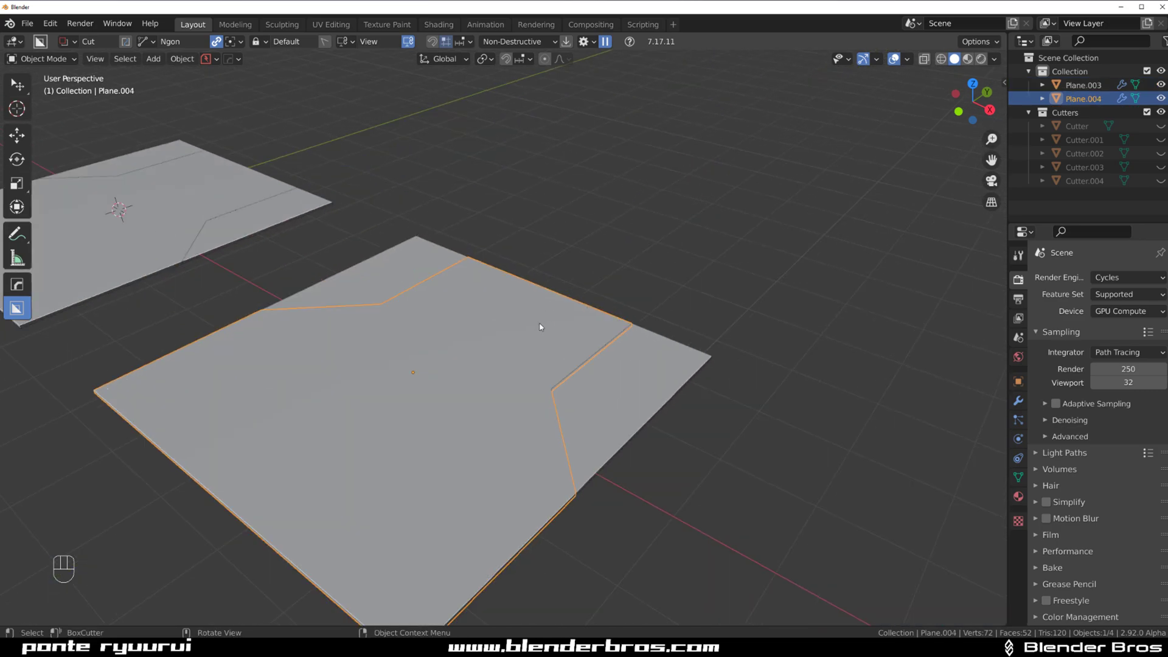
middle_click_drag(549, 301, 574, 261, "shift")
scroll(574, 261, "up", 2)
key("ctrl+grave")
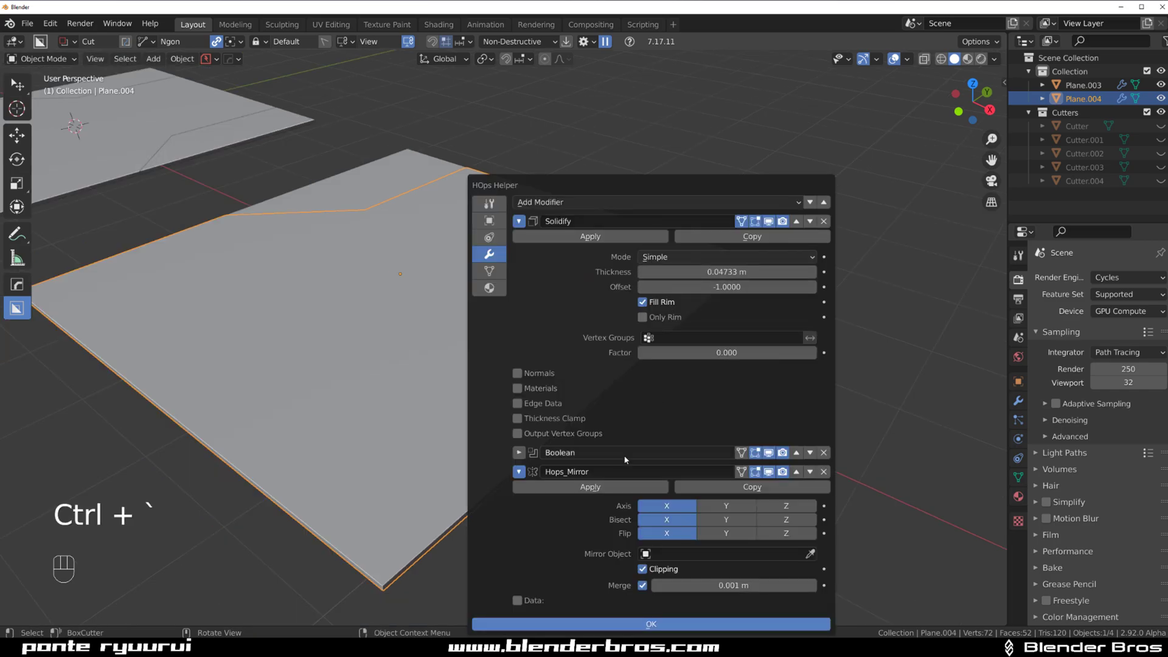
left_click_drag(650, 262, 1056, 166)
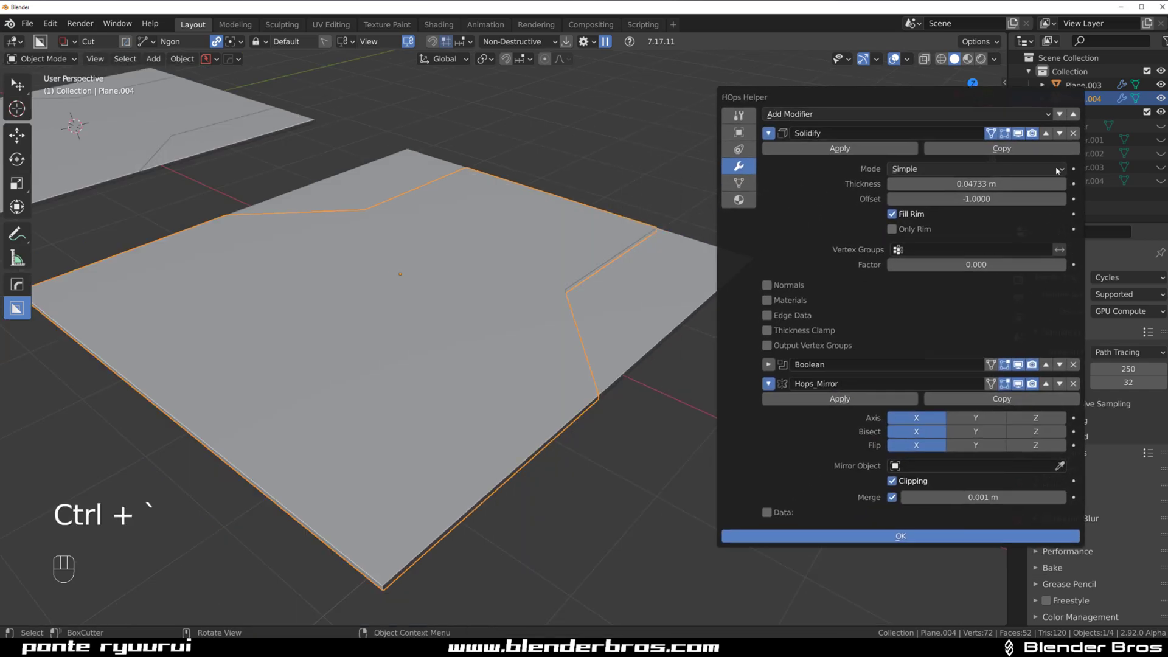
left_click(1059, 365)
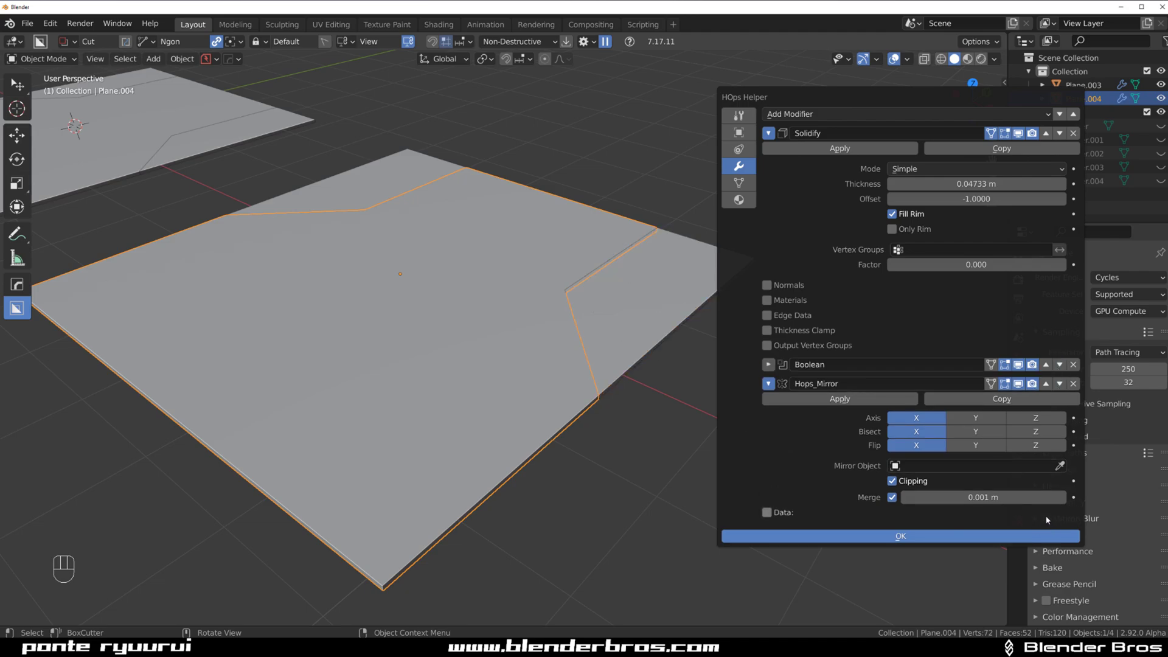
scroll(603, 124, "down", 3)
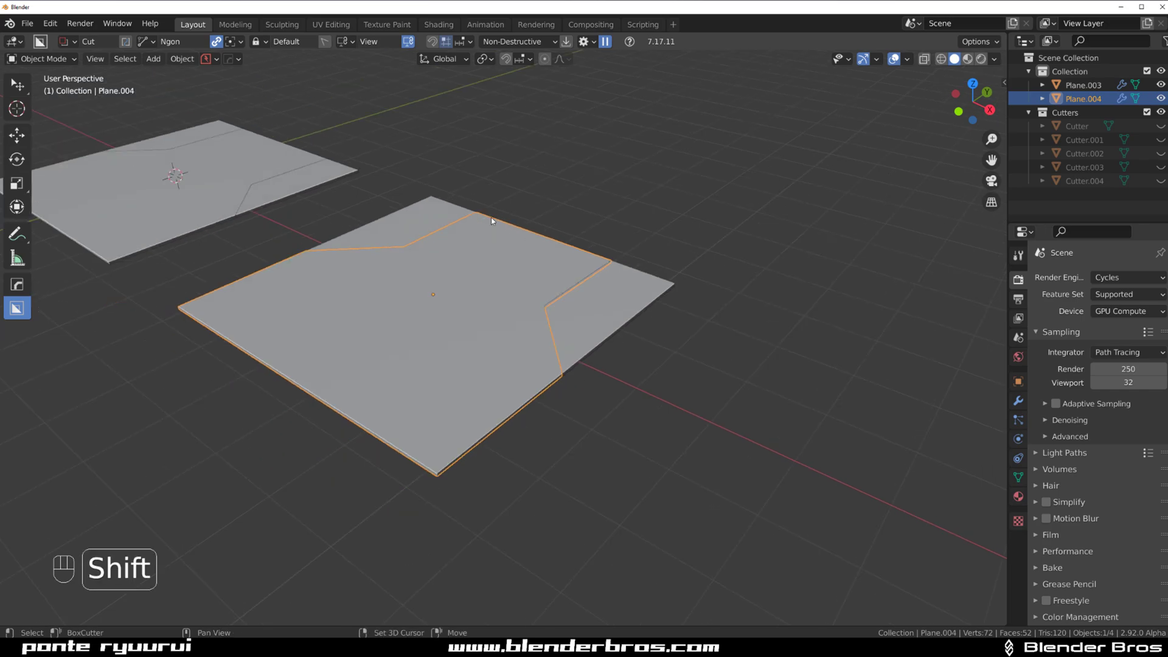
mouse_move(525, 225)
middle_mouse_down("shift")
mouse_move(749, 460)
mouse_move(731, 354)
mouse_move(692, 384)
mouse_move(613, 300)
mouse_move(585, 309)
mouse_move(694, 283)
middle_mouse_up("shift")
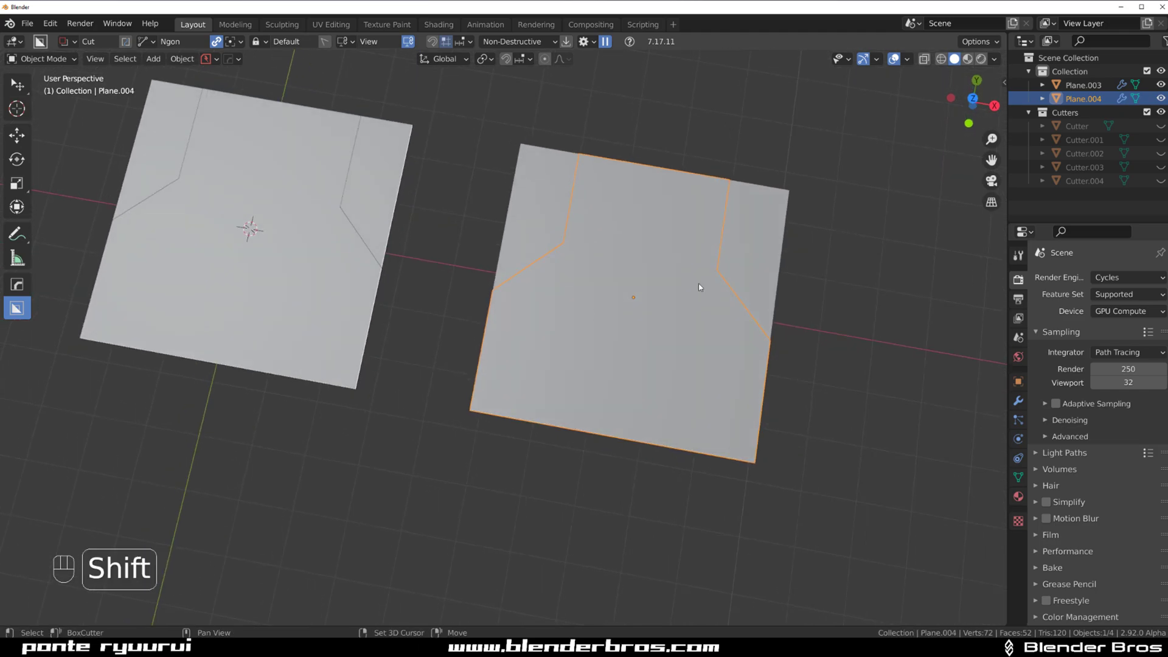
mouse_move(775, 412)
middle_mouse_down()
mouse_move(621, 337)
mouse_move(772, 367)
middle_mouse_up()
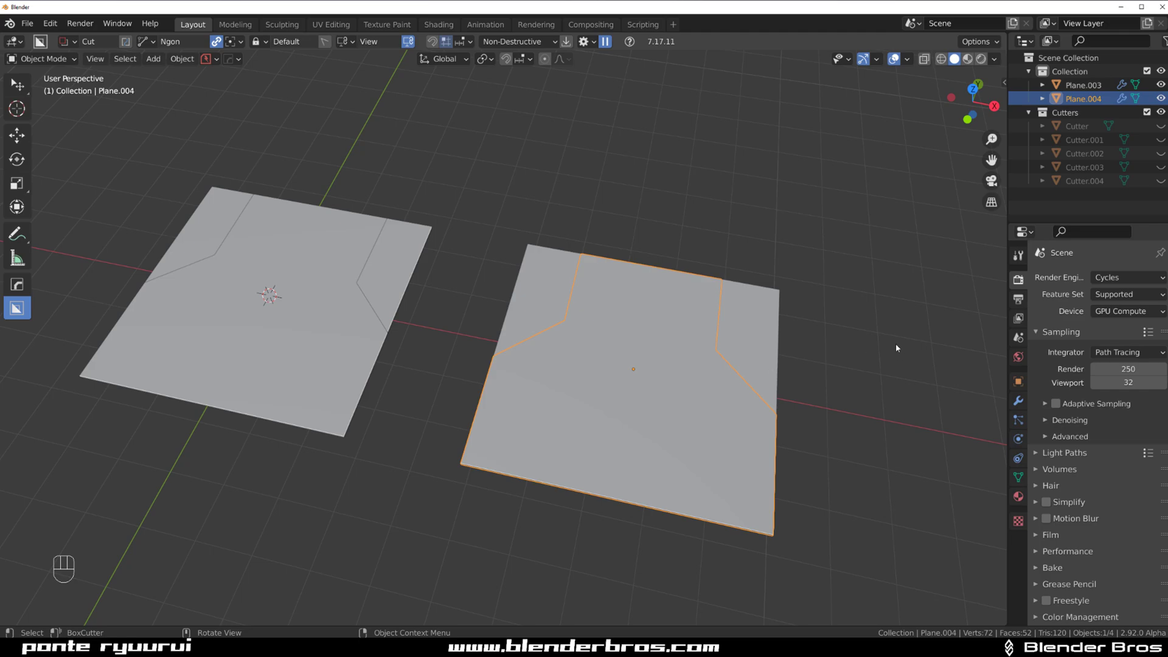
mouse_move(896, 343)
middle_mouse_down()
mouse_move(794, 274)
mouse_move(866, 400)
mouse_move(367, 243)
mouse_move(669, 319)
mouse_move(764, 249)
mouse_move(812, 328)
mouse_move(635, 236)
mouse_move(603, 281)
middle_mouse_up()
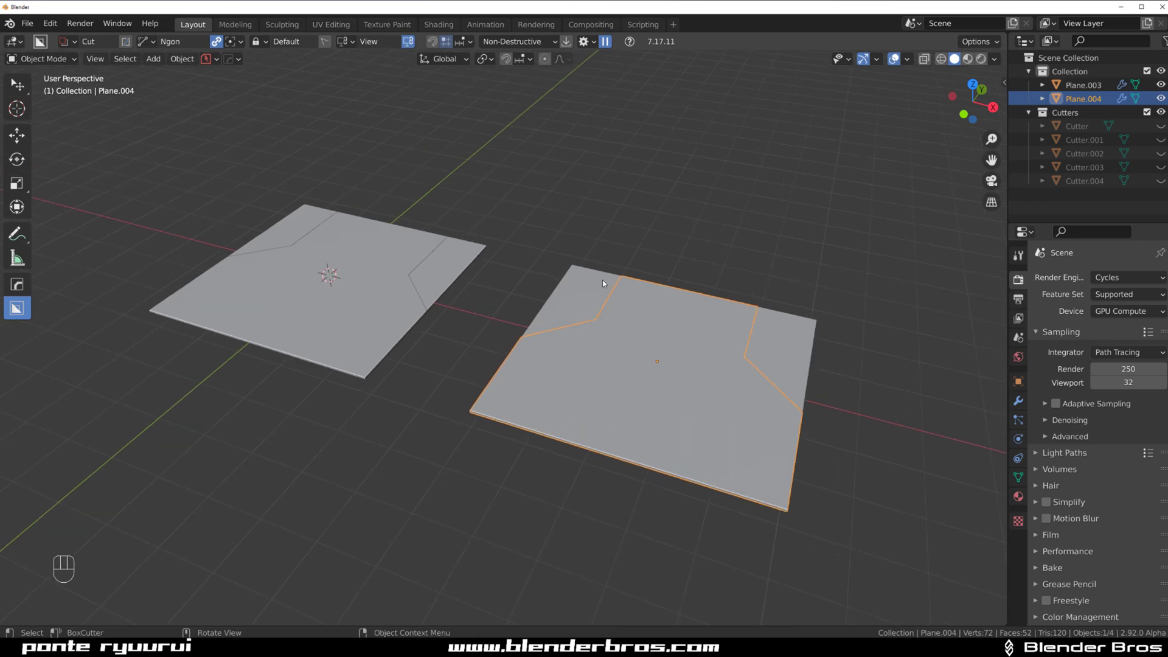